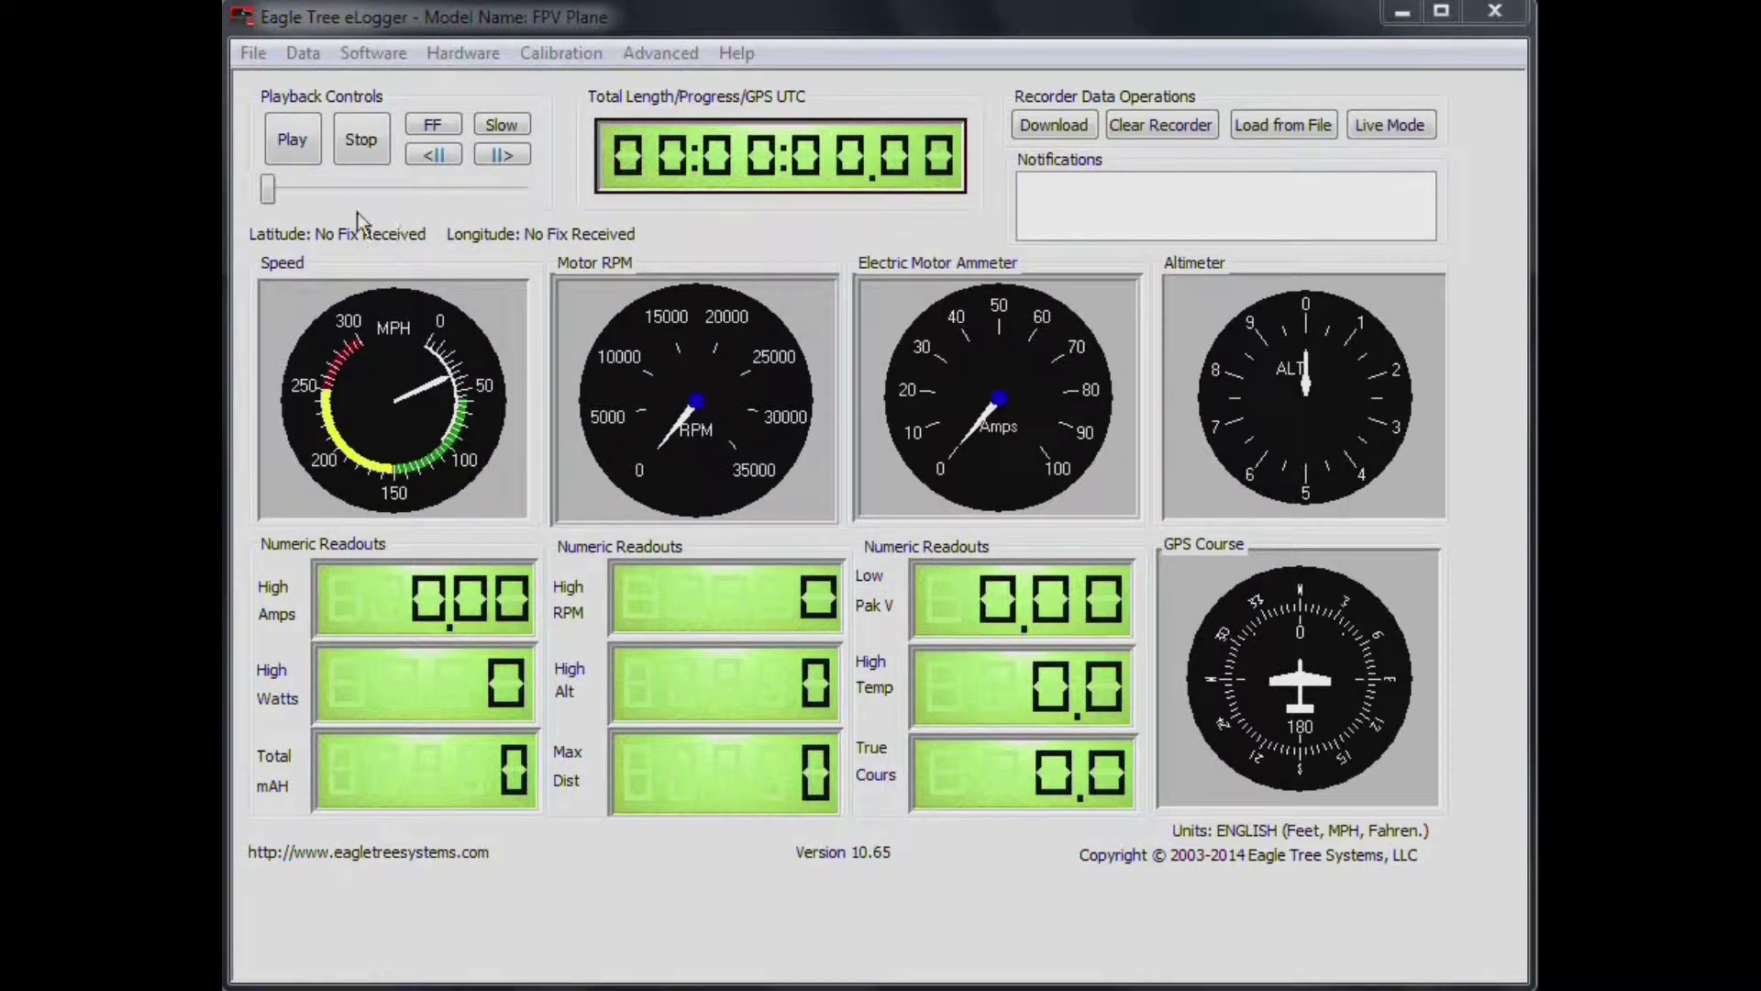
- Download the flight data from the recorder and choose Session 1 as the active session
click(305, 54)
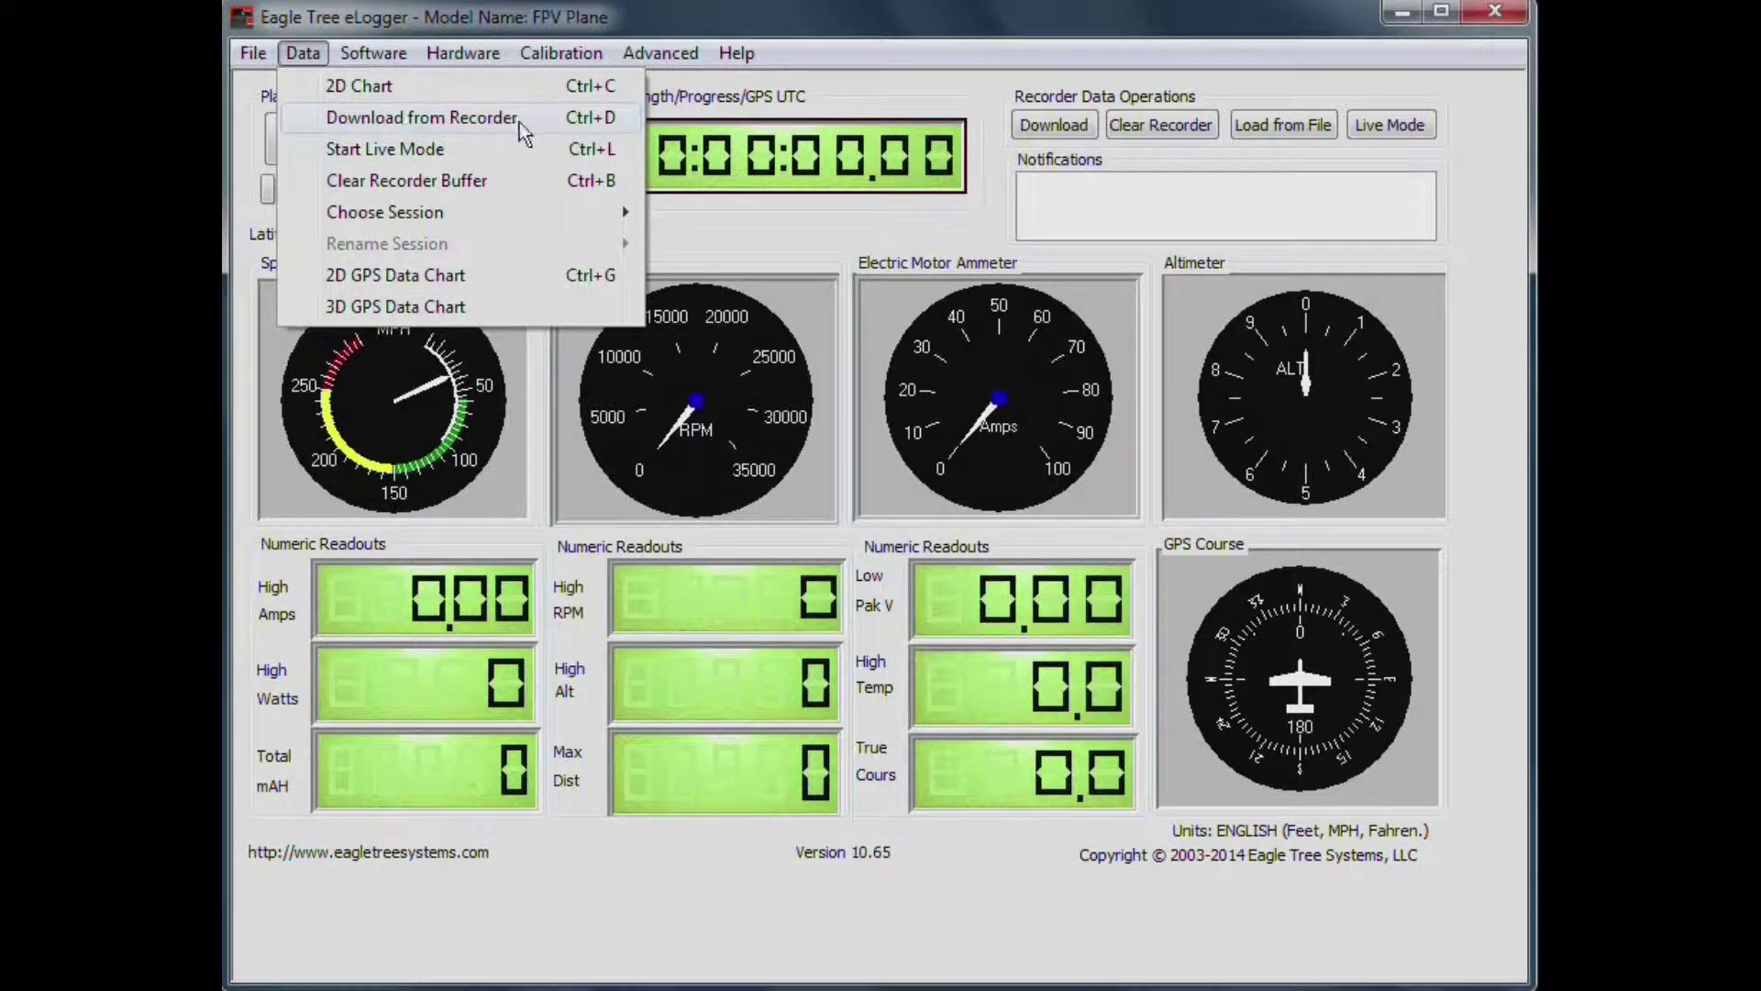
click(450, 123)
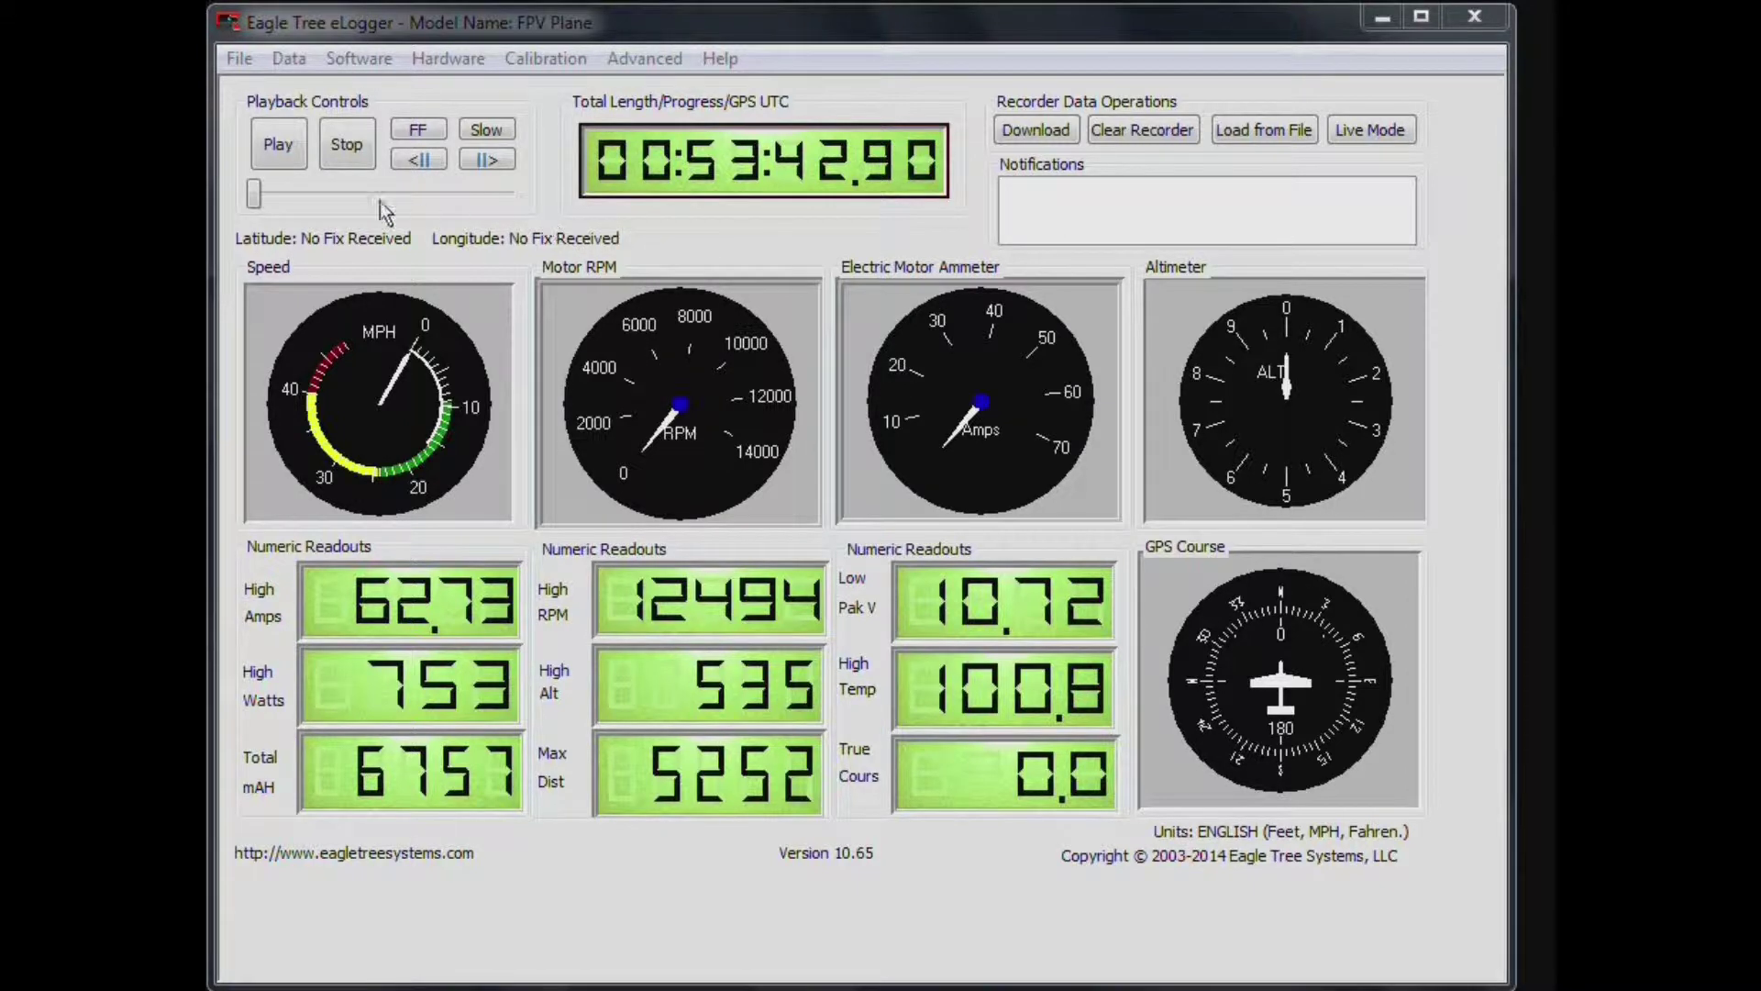
click(298, 60)
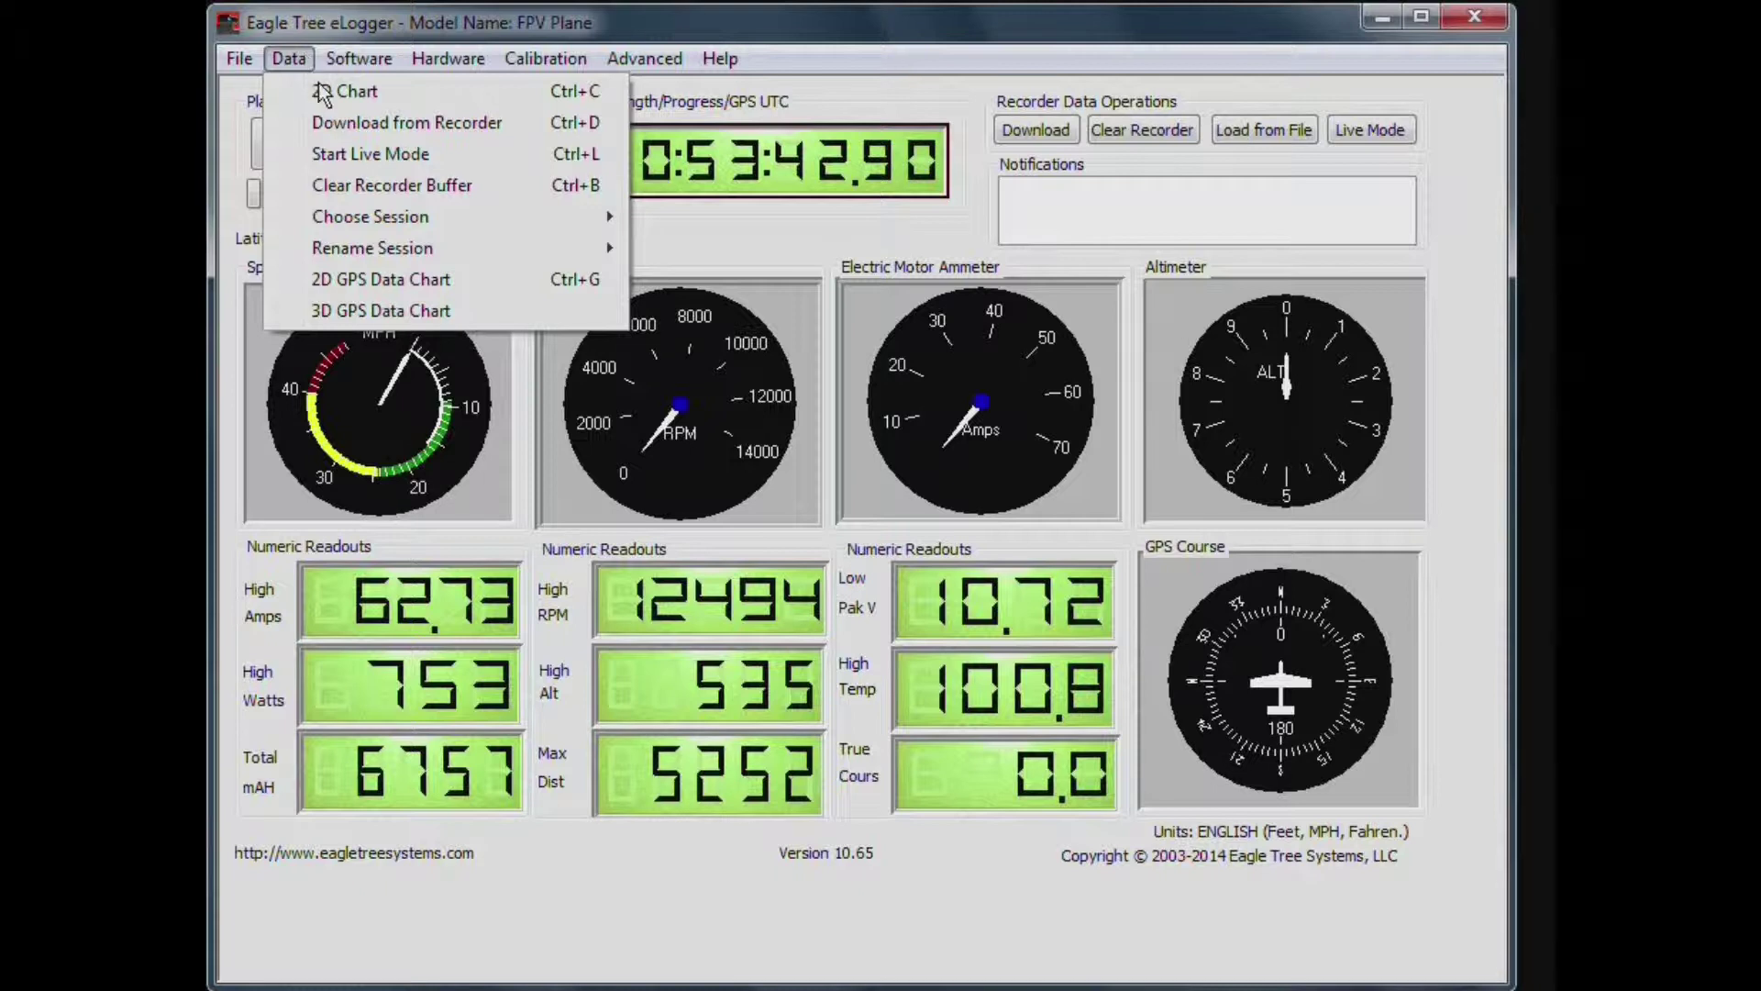
mouse_move(342, 227)
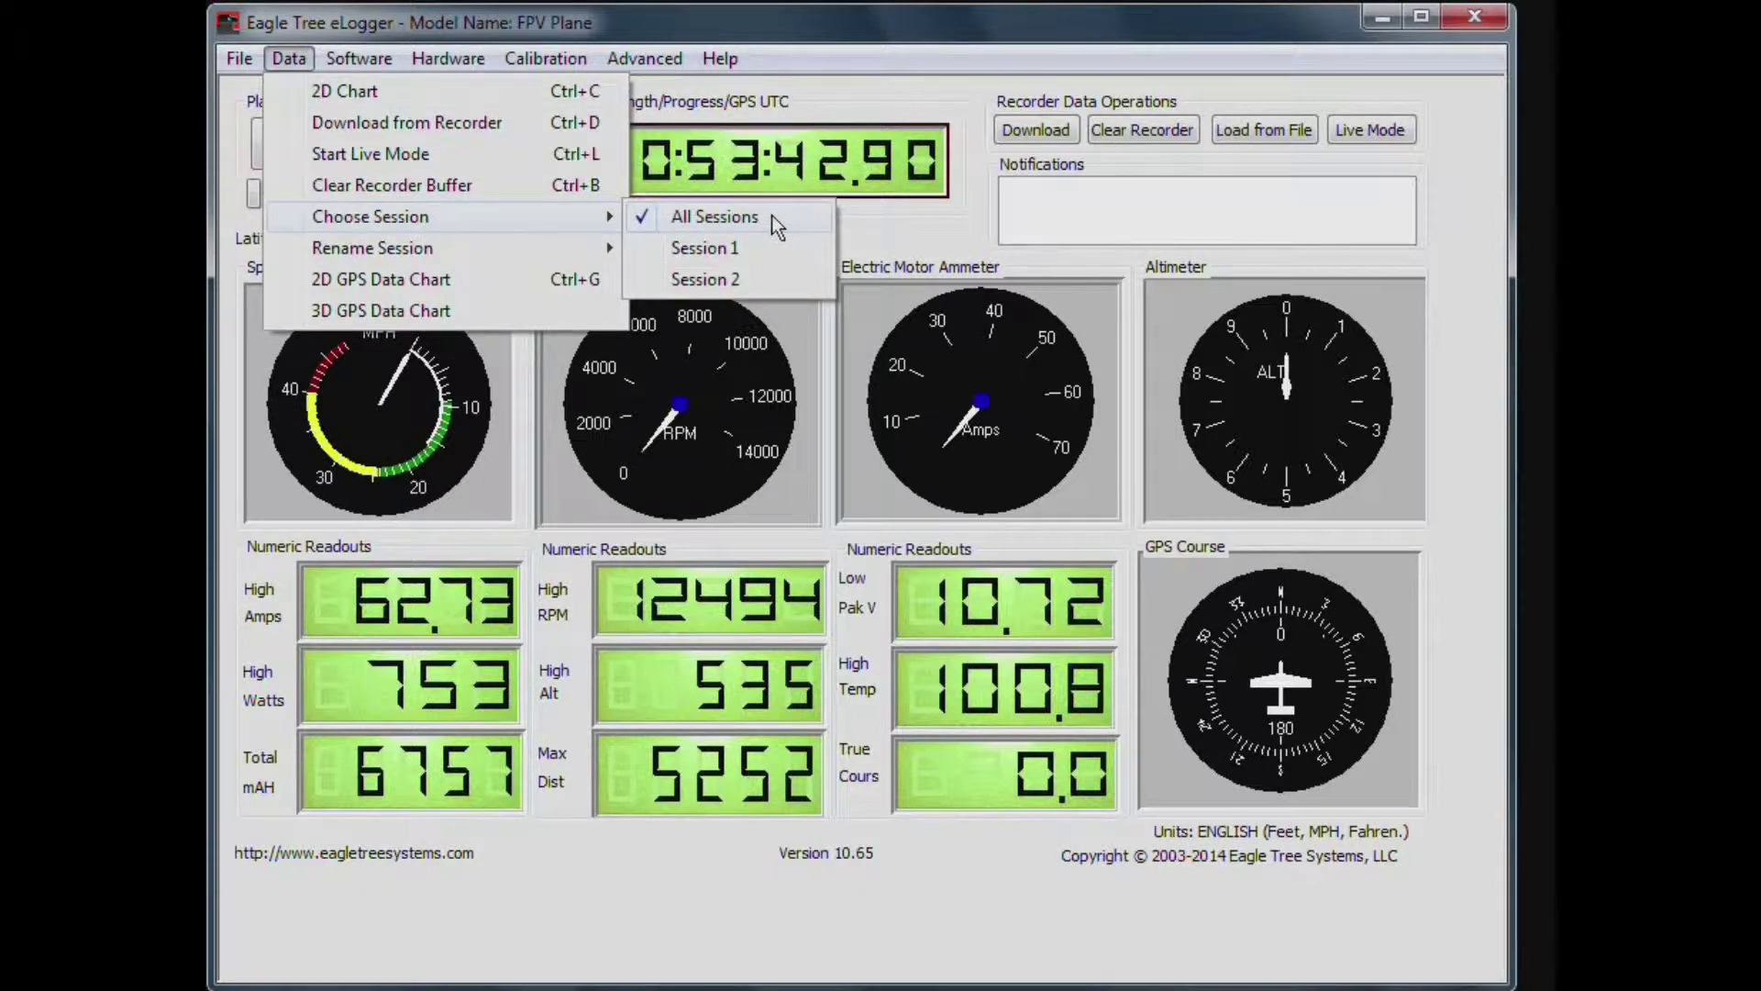
click(734, 250)
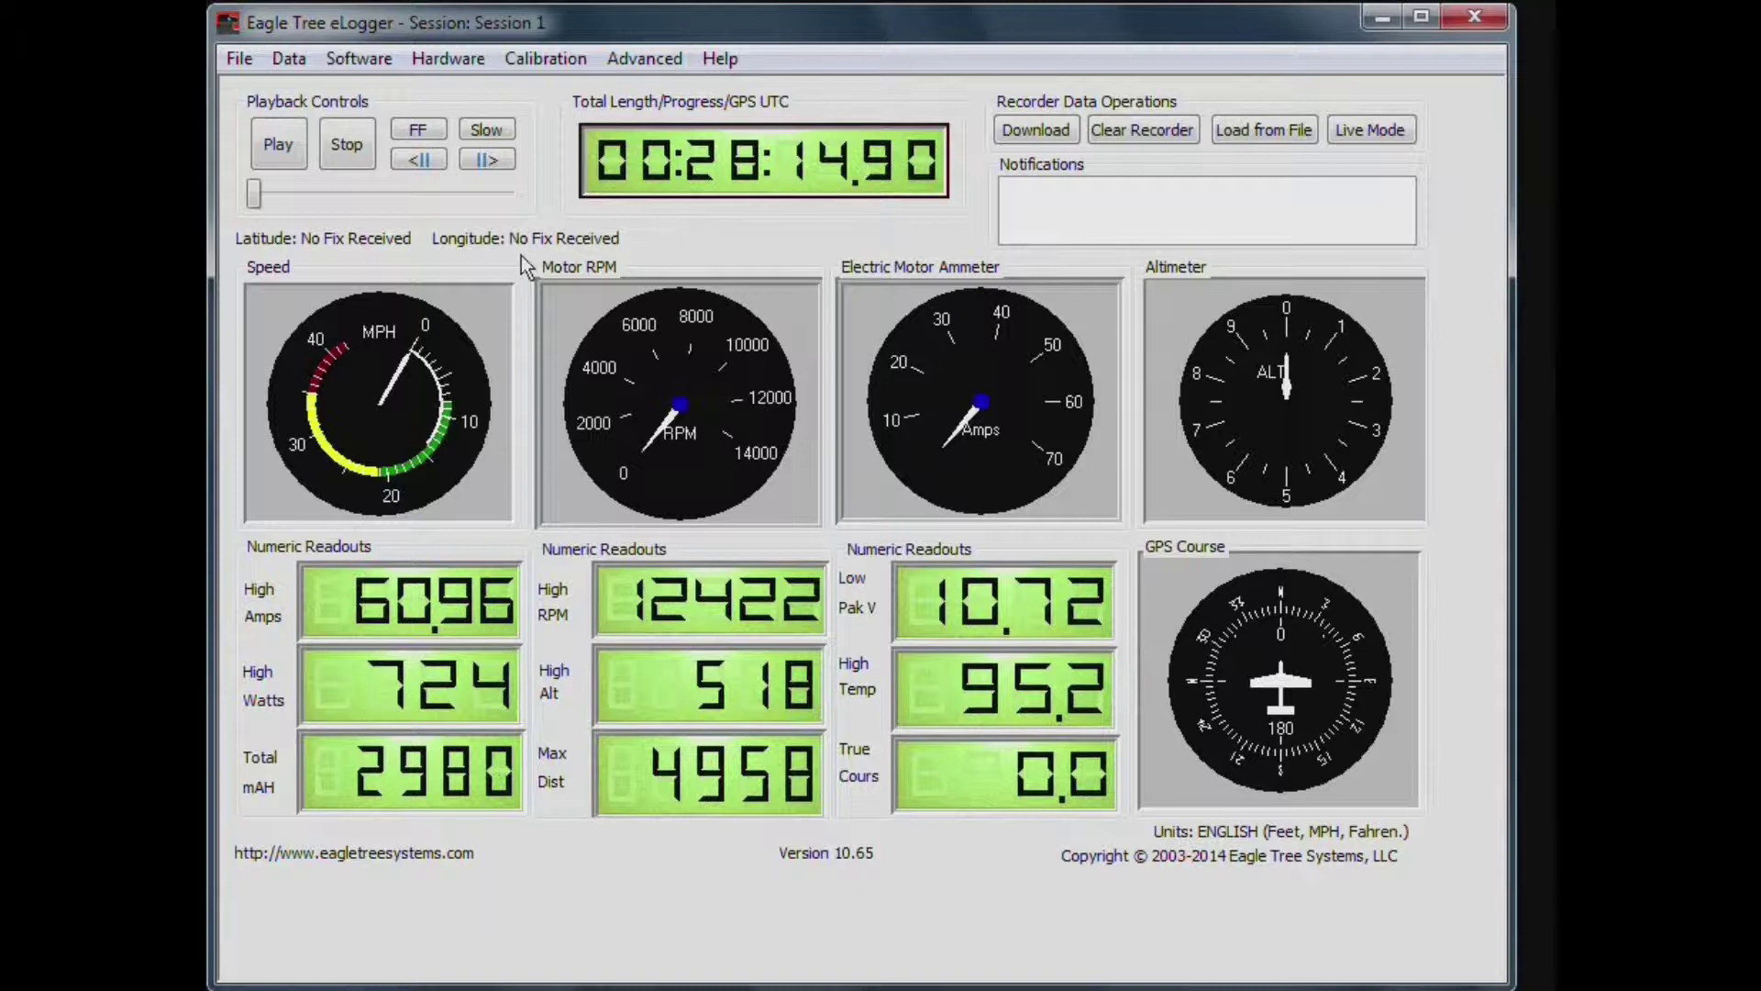
- Save the session as a Google Earth track in KML format, named "April 22 flight"
click(241, 60)
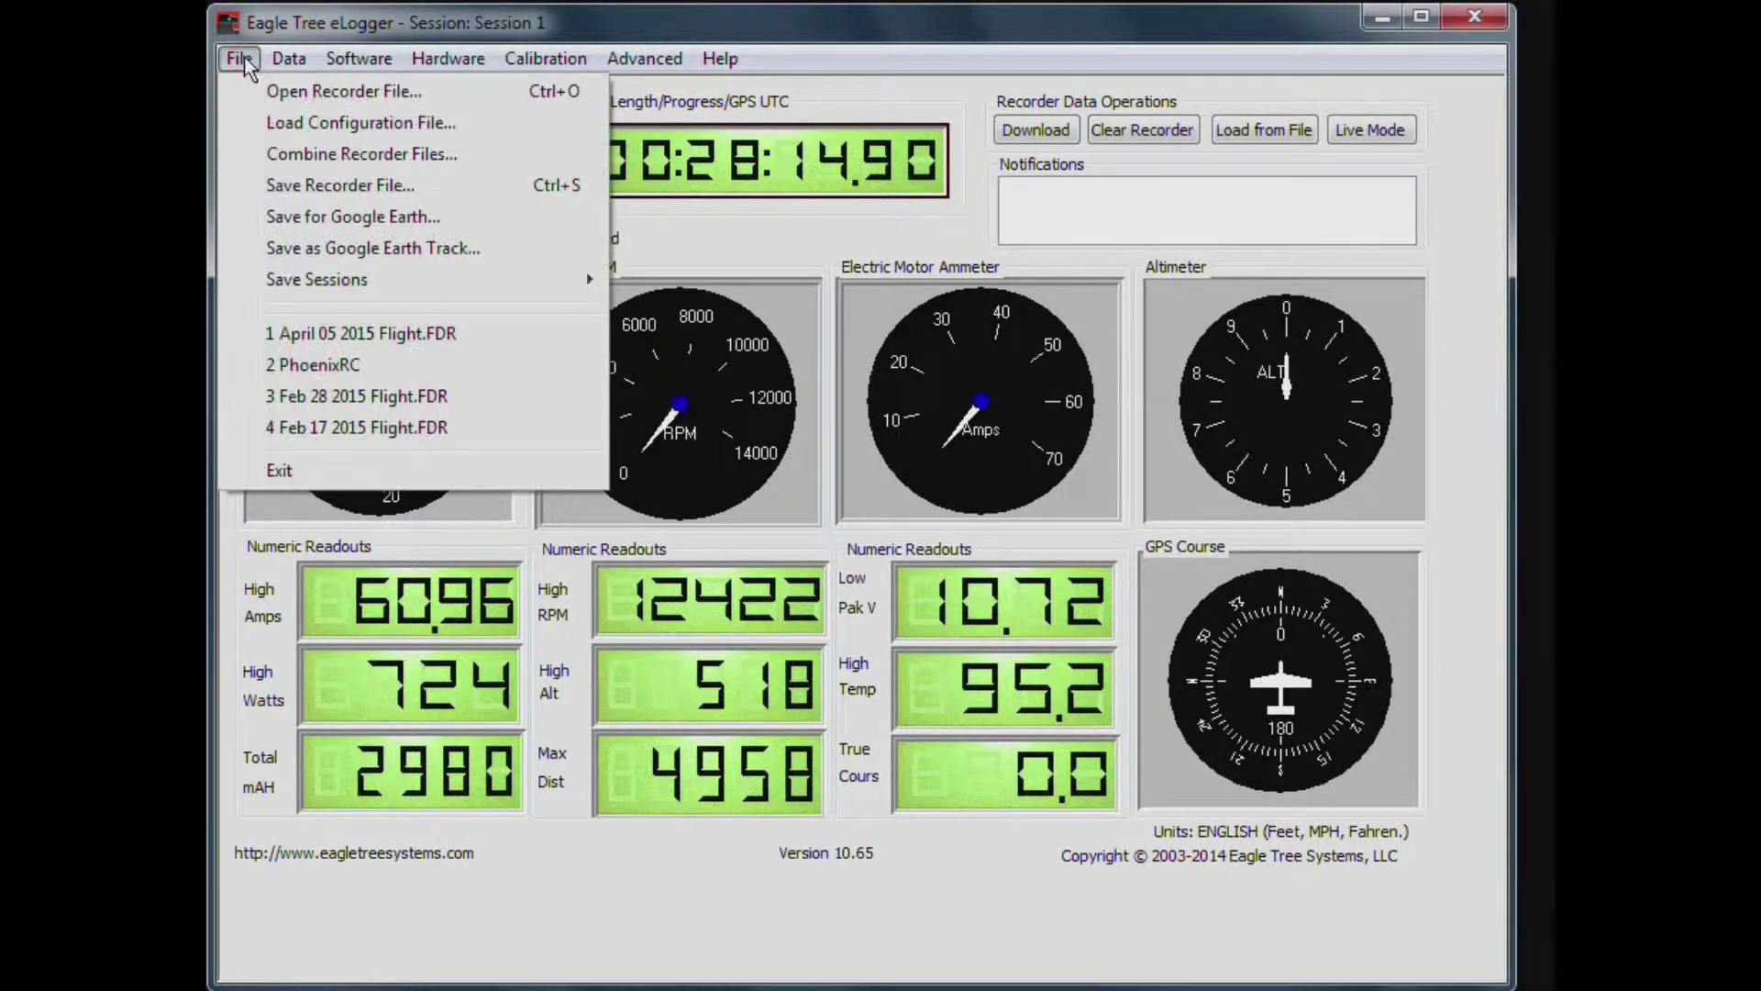
click(370, 255)
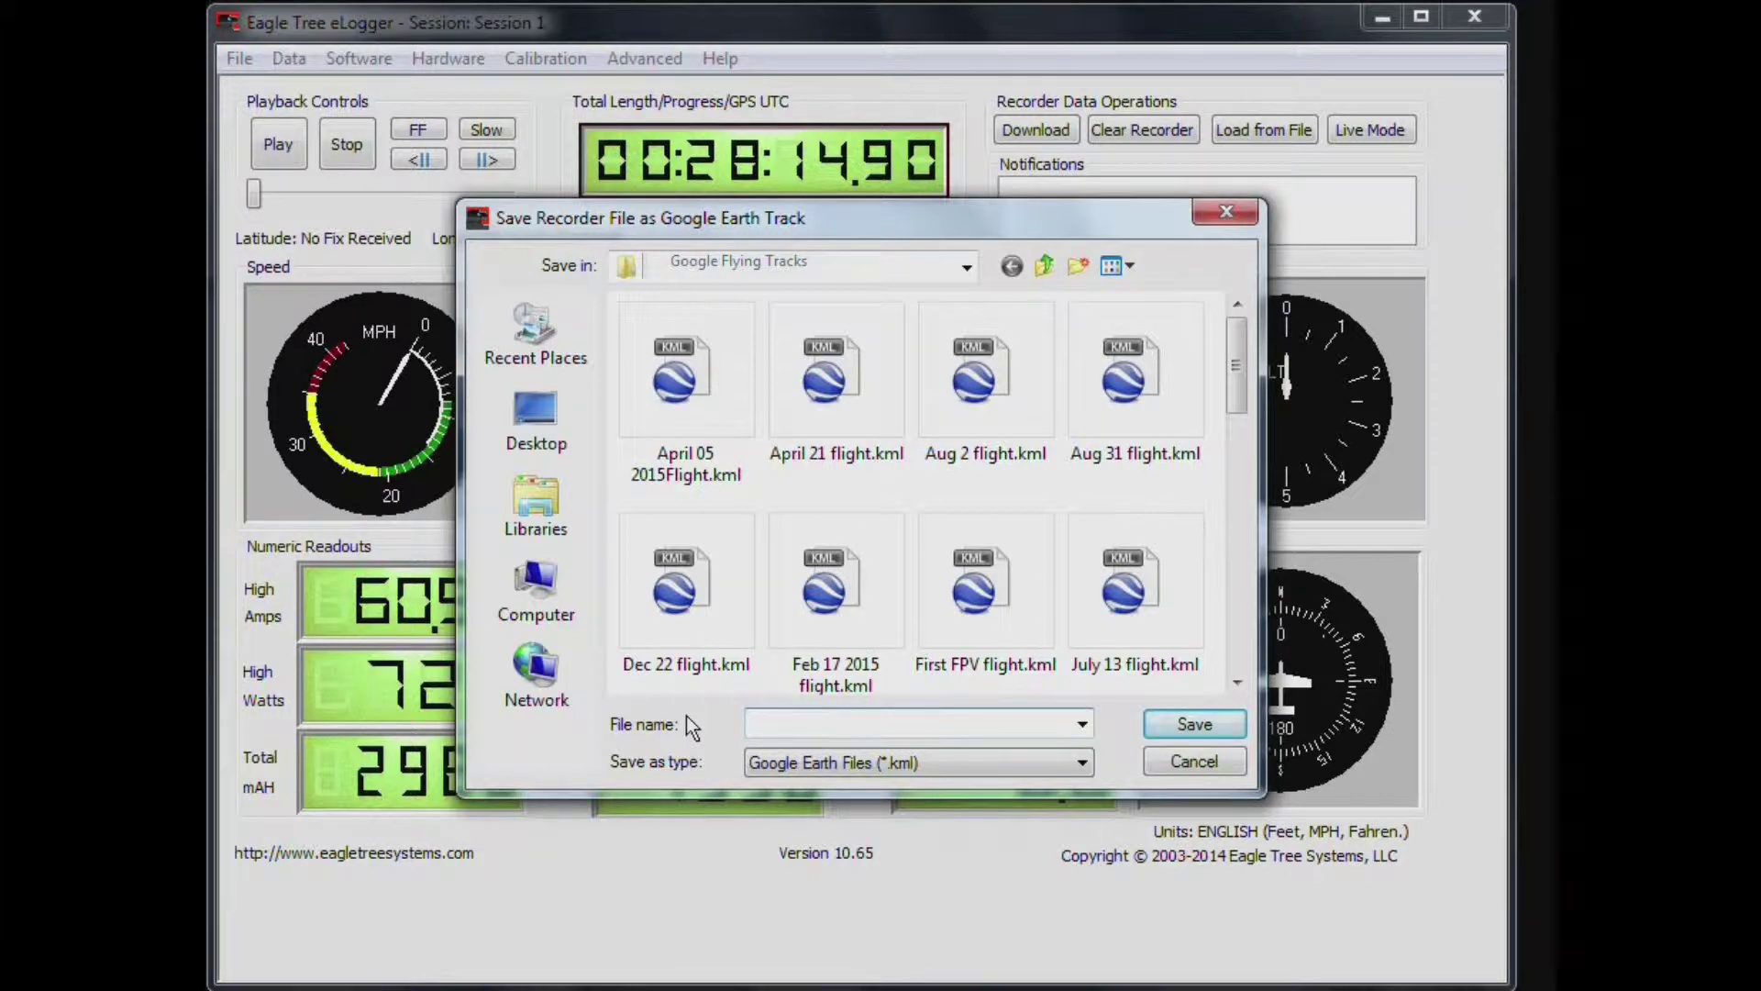
text(April 22 flight)
click(1194, 729)
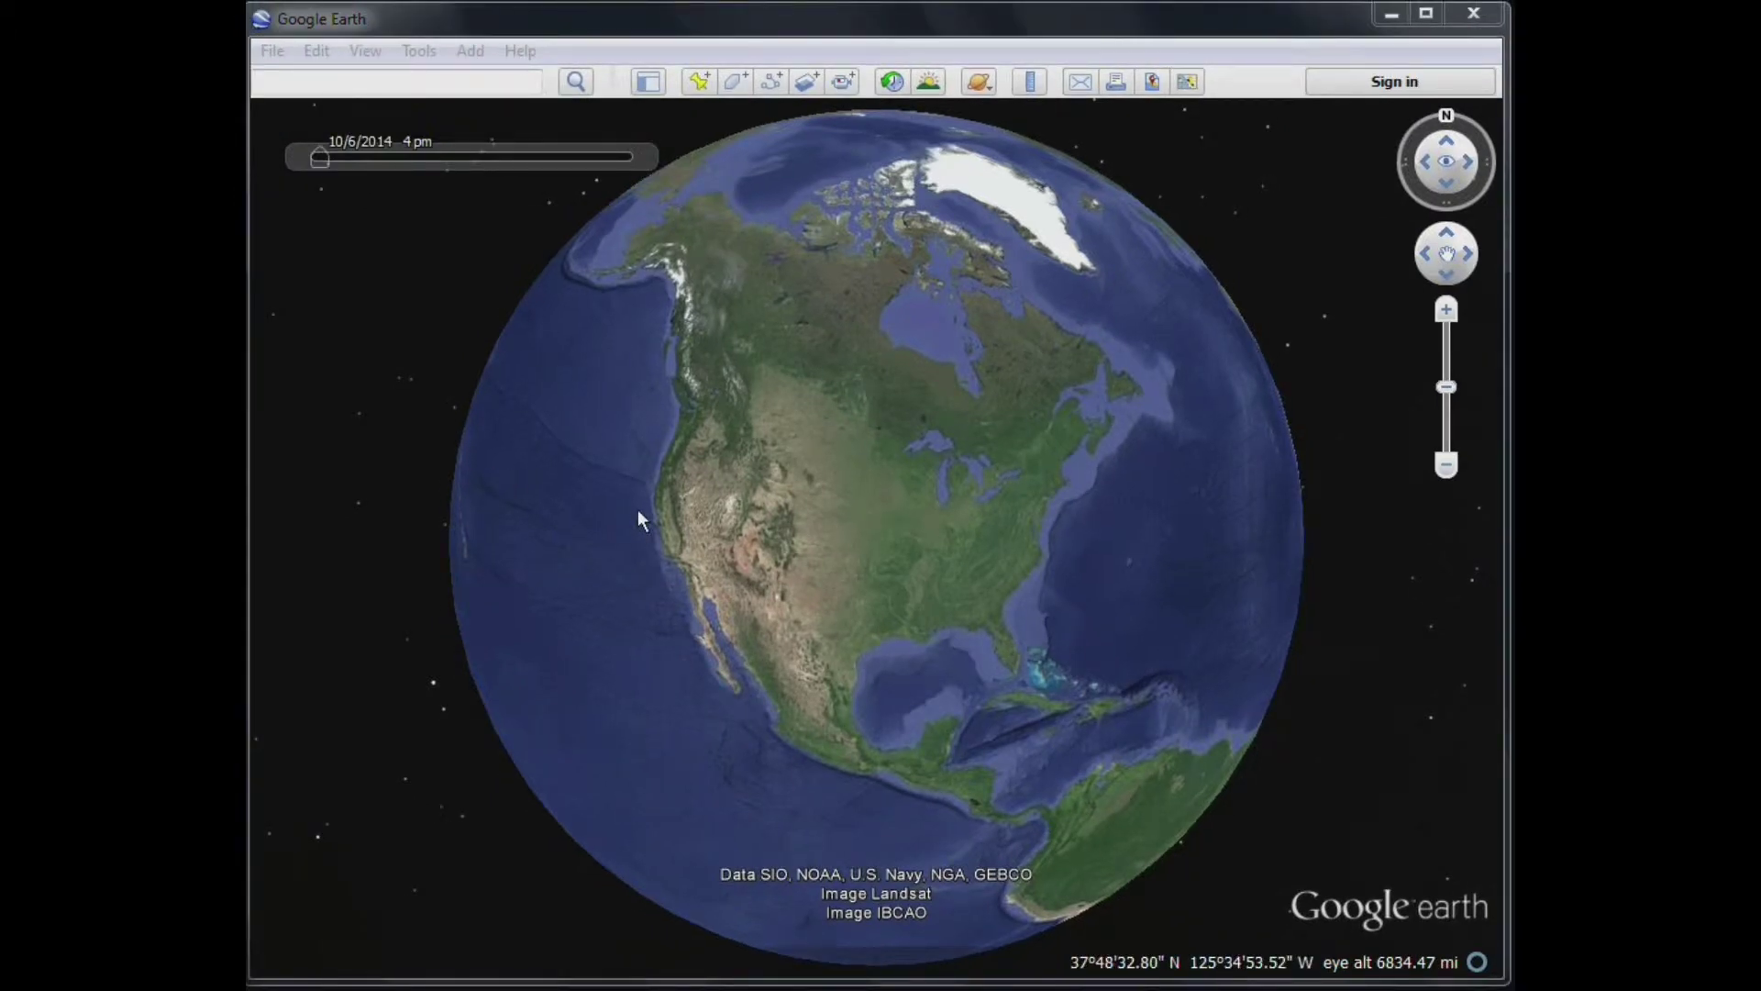
- Switch to Google Earth and review its 3D View, Cache, Touring, Navigation and General options
click(419, 52)
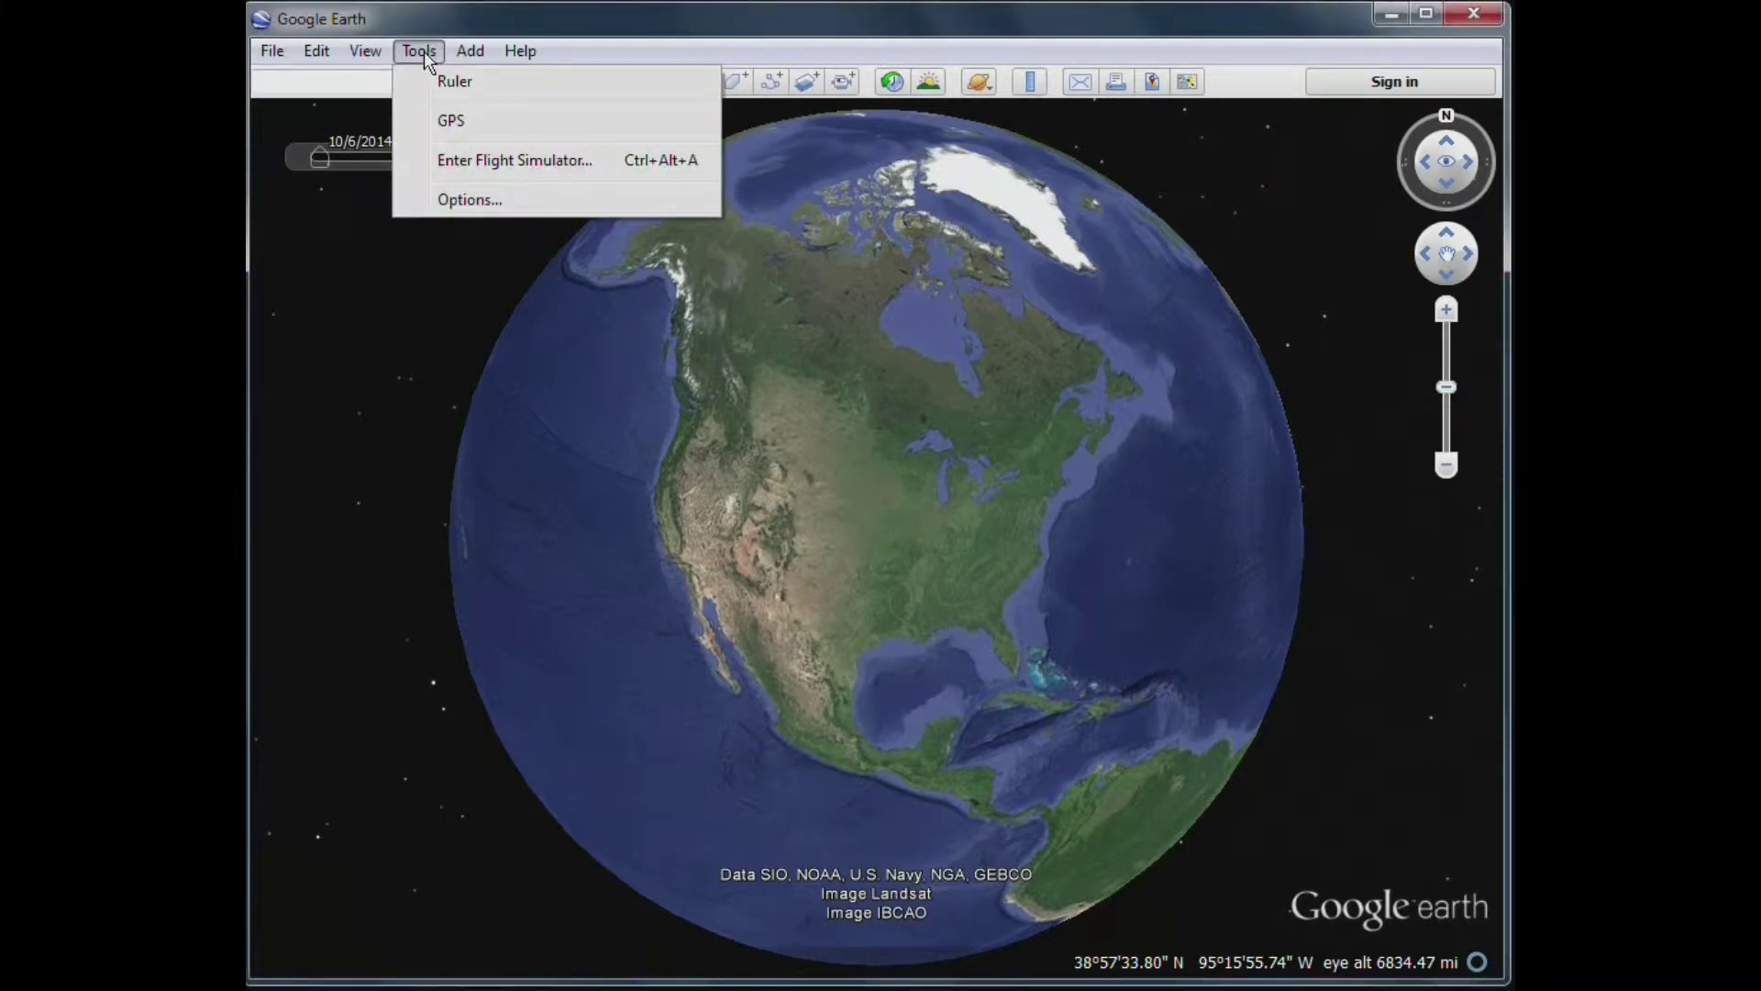
click(476, 201)
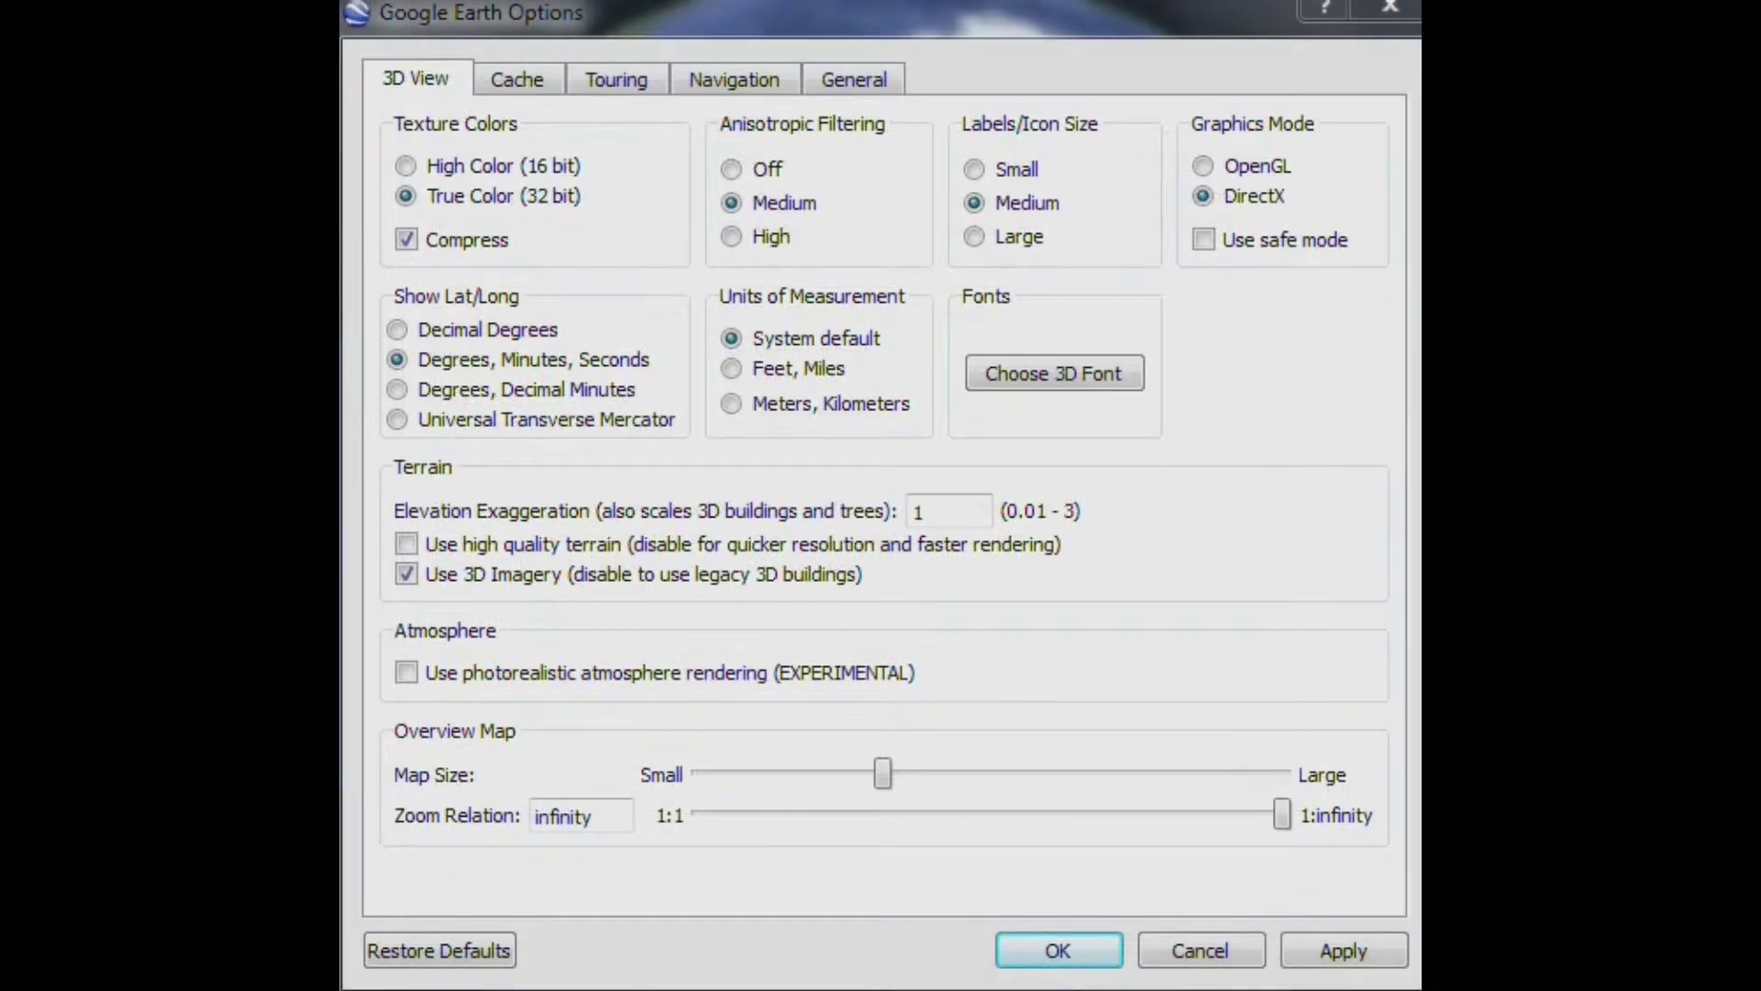
click(537, 84)
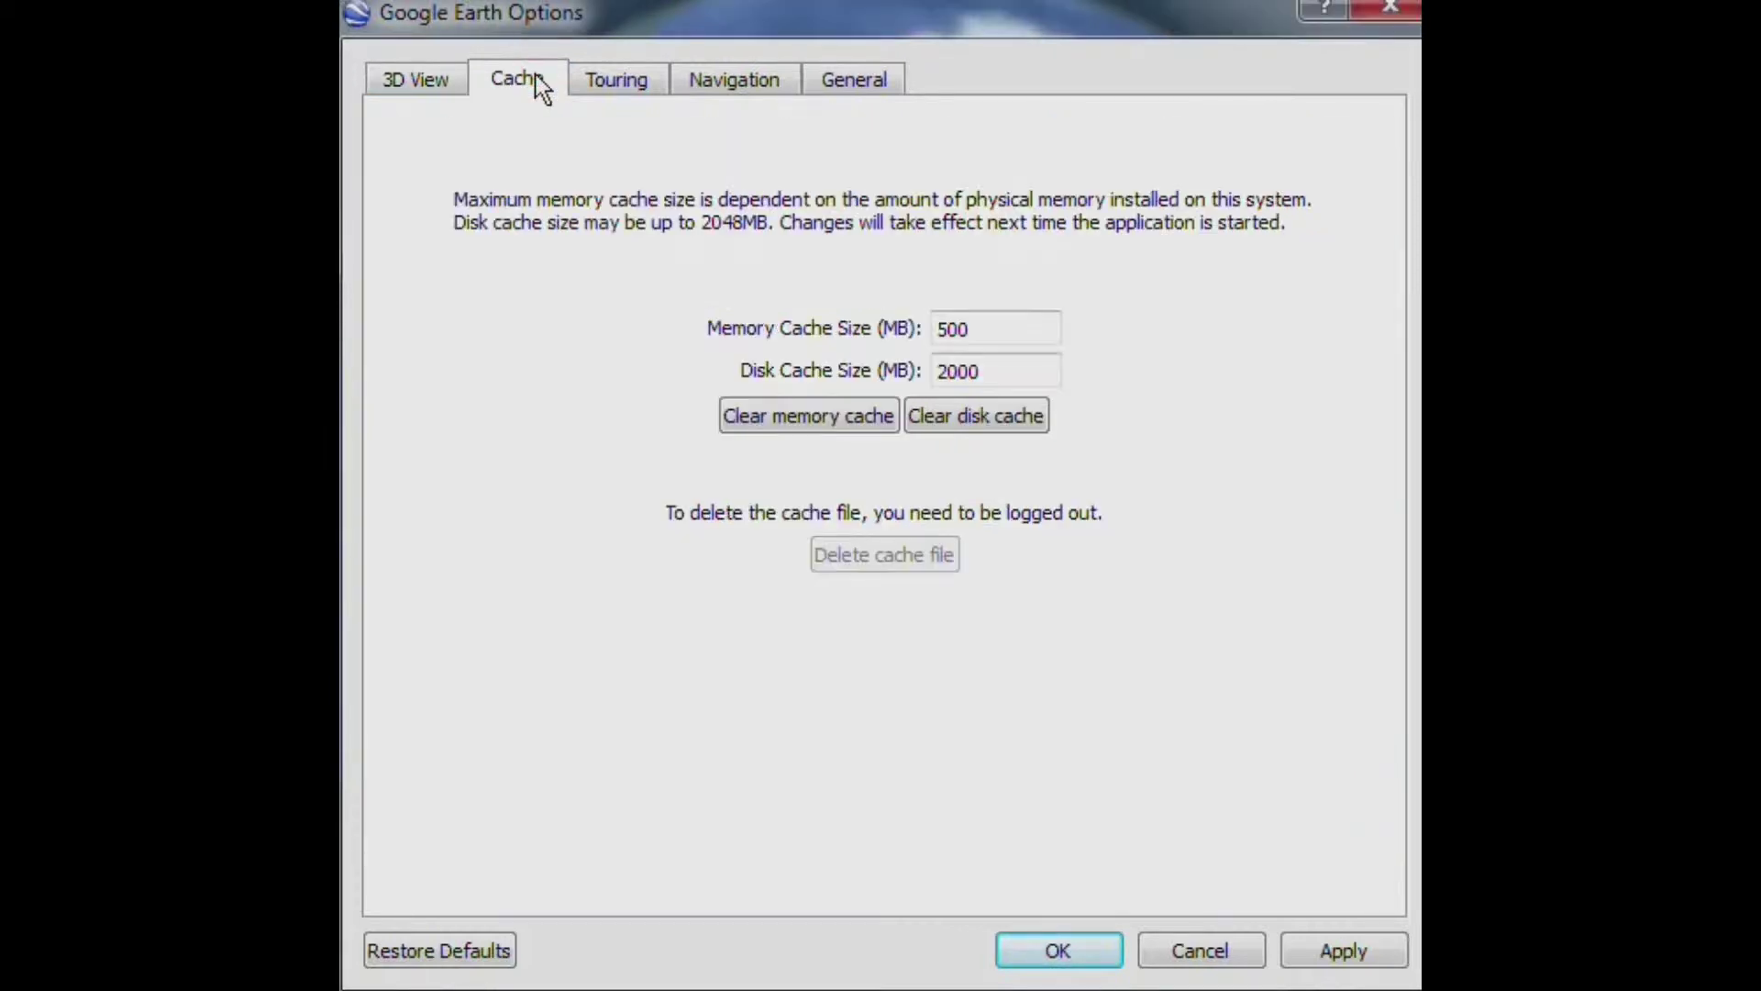
click(618, 79)
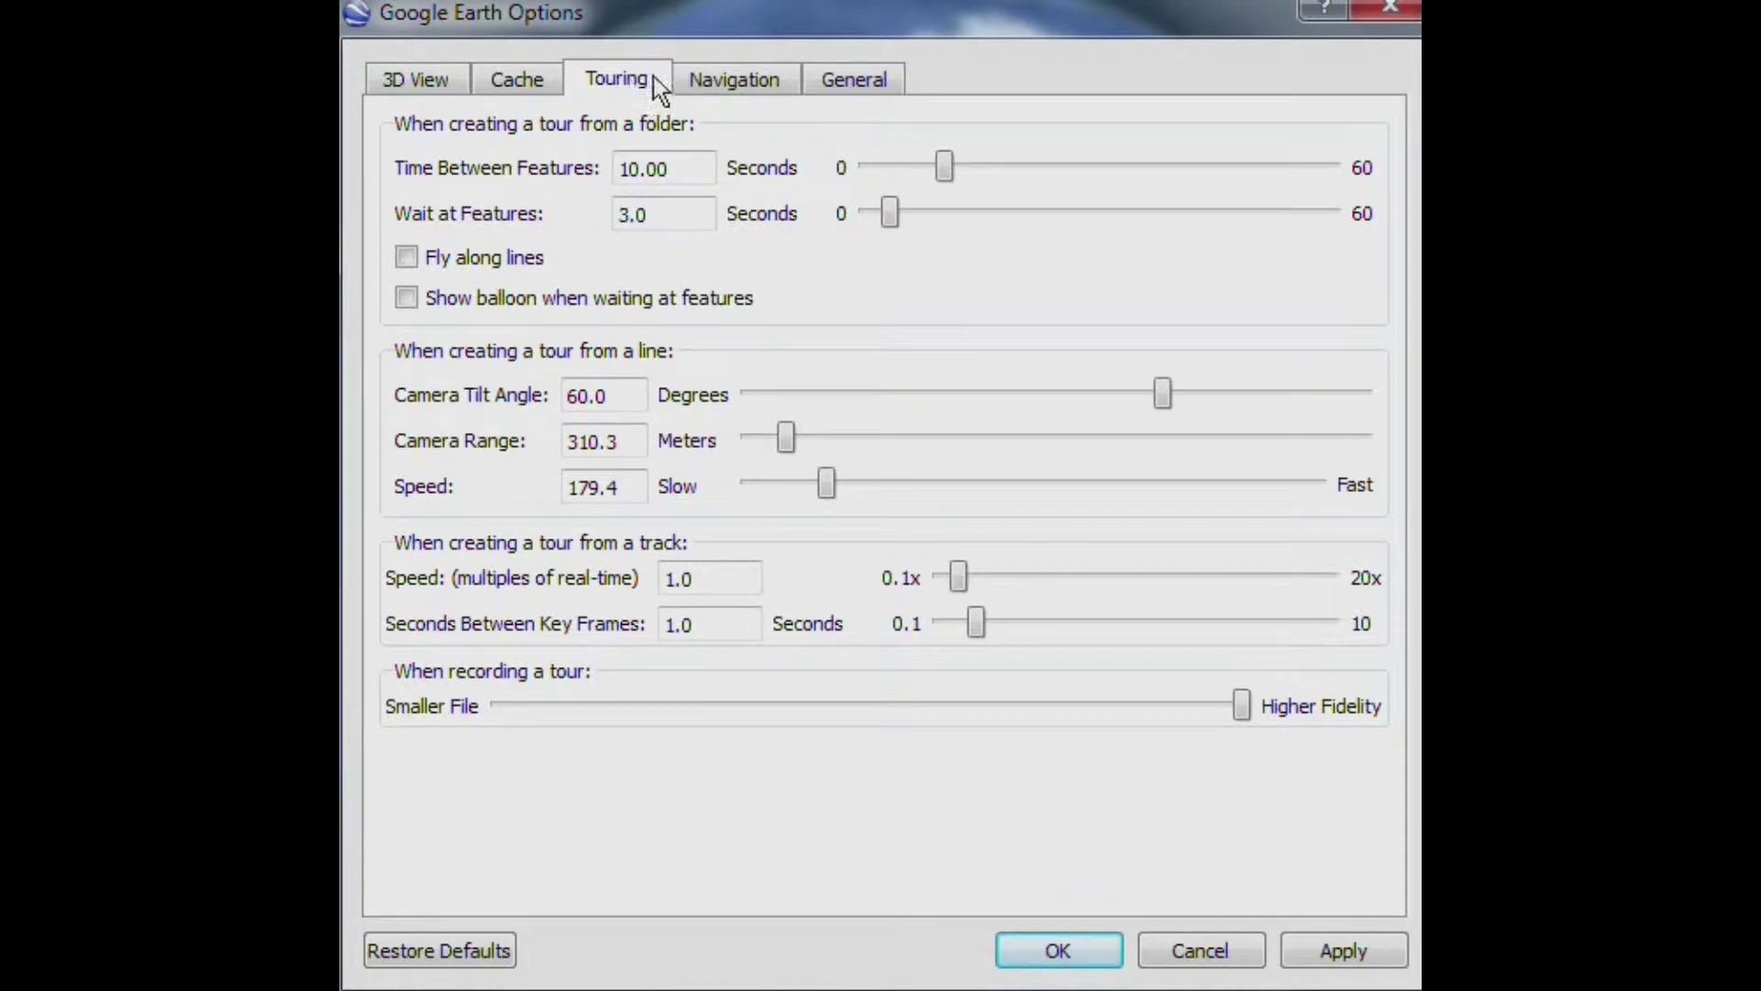
click(739, 92)
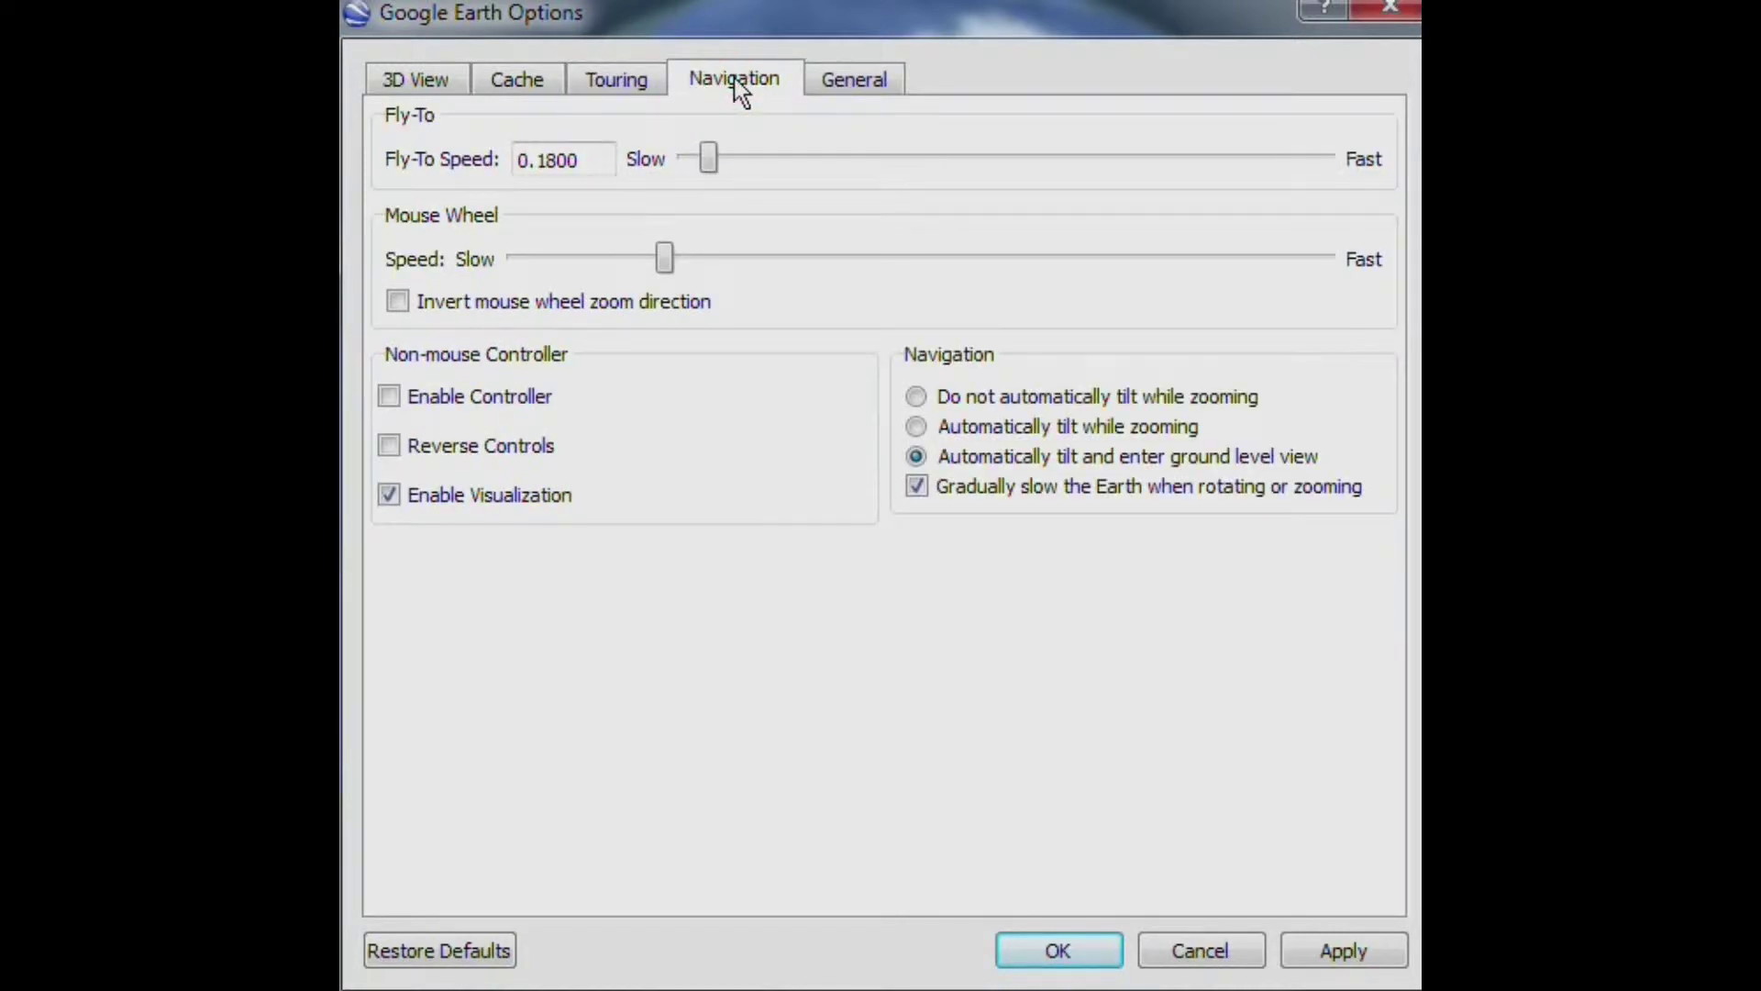
click(850, 78)
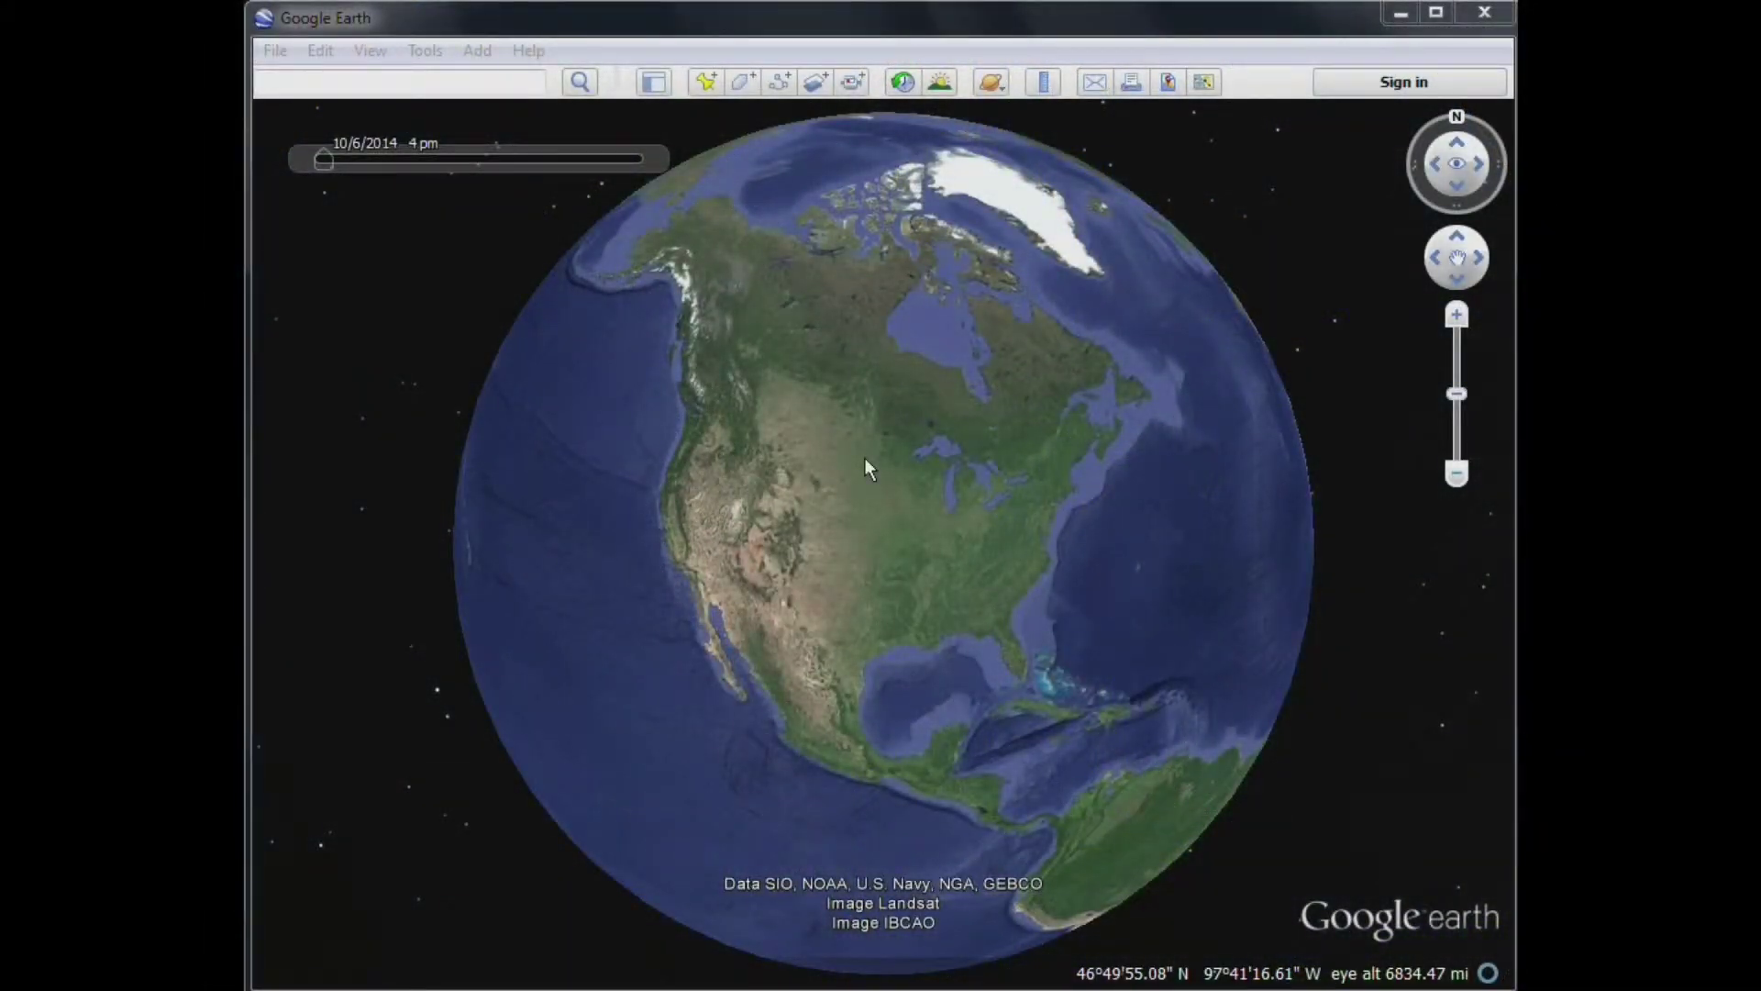
- Open the file April 22 flight.kml from the Google flying tracks folder
click(275, 50)
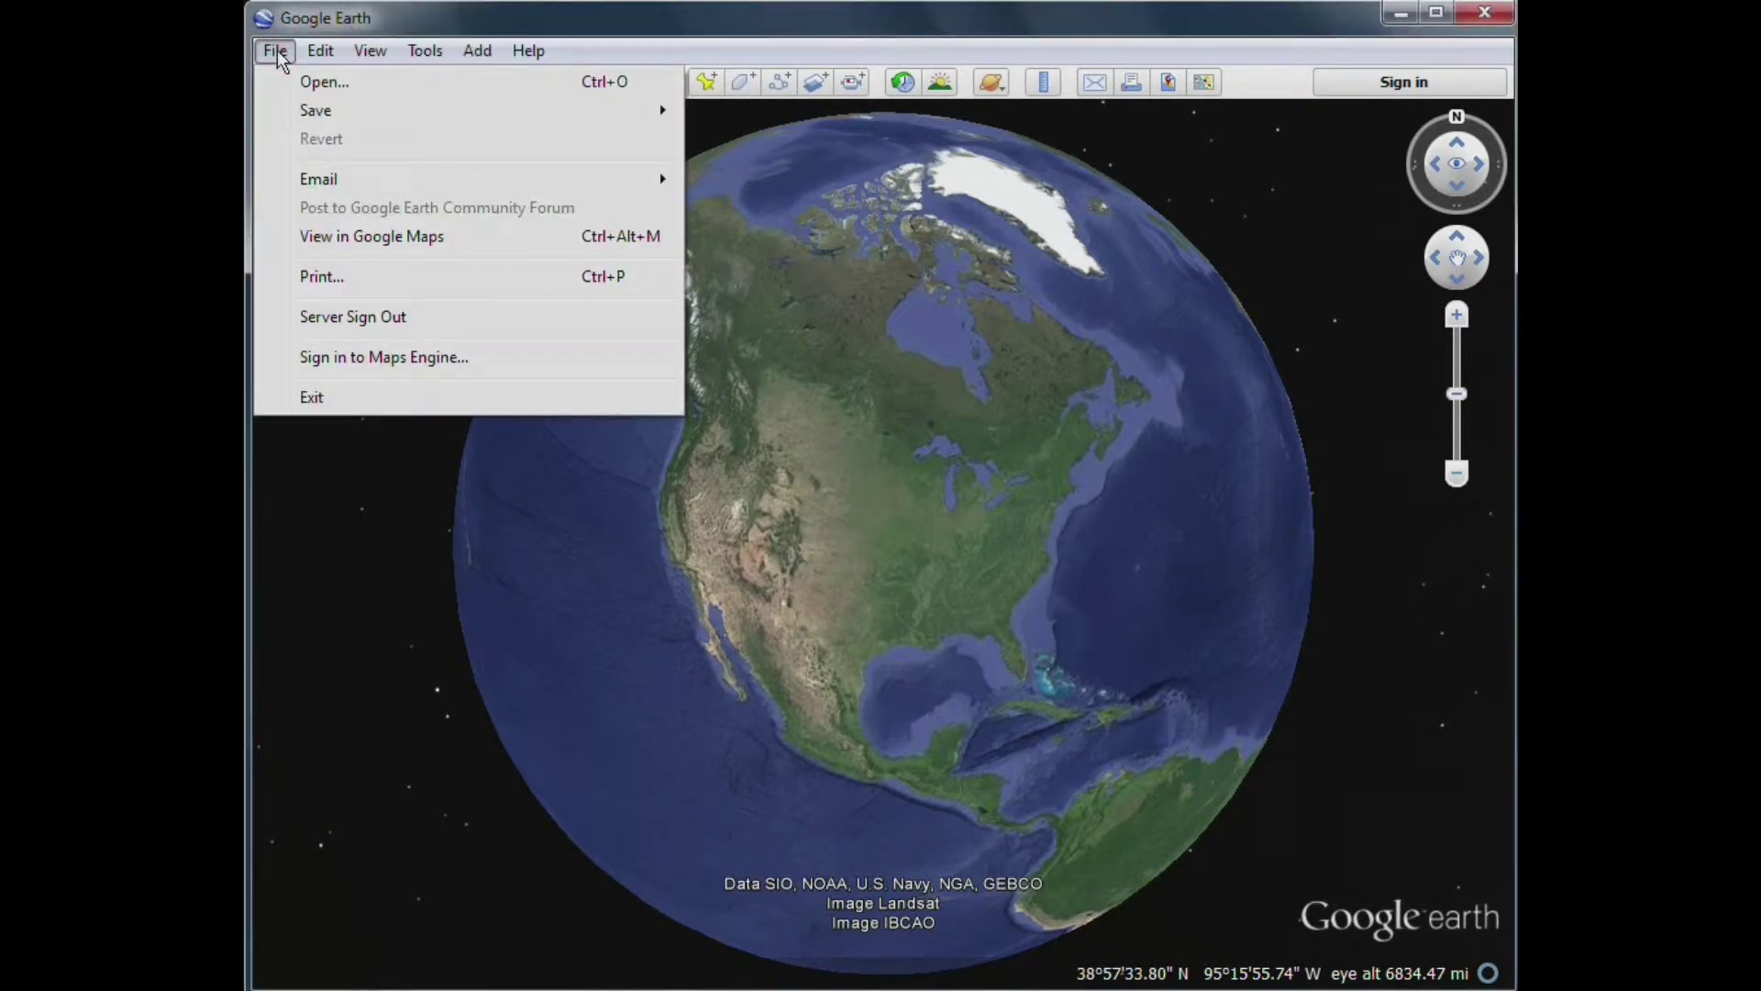
click(335, 88)
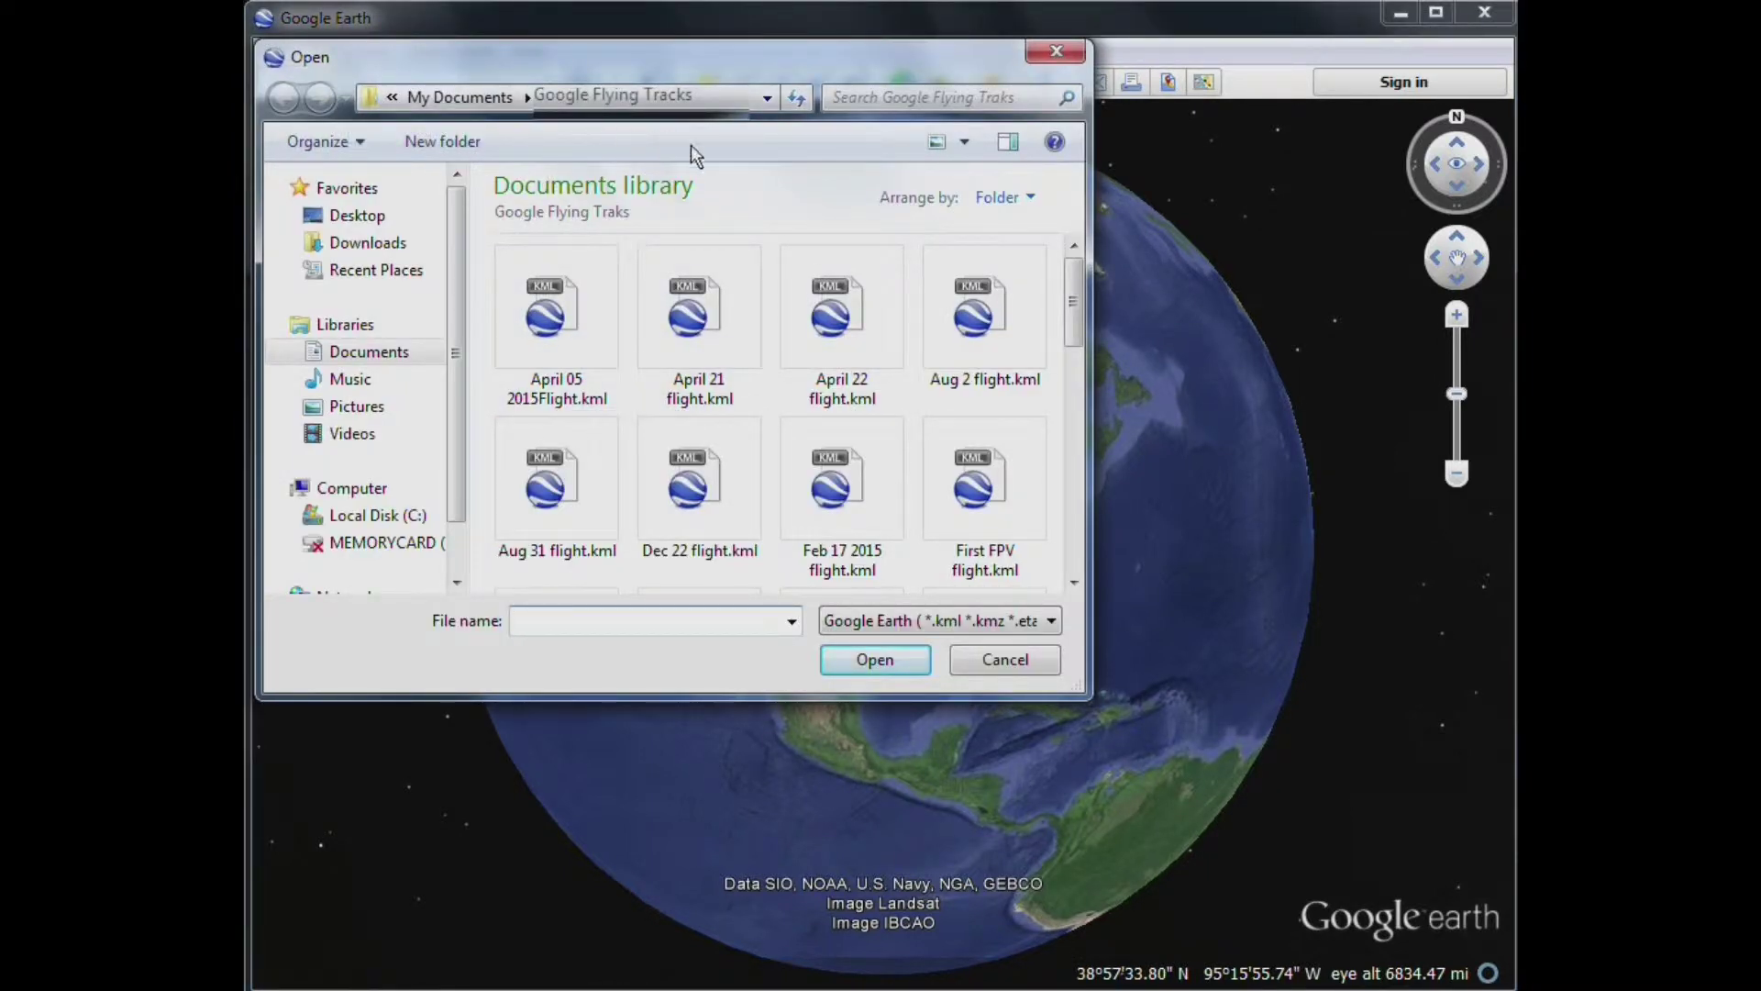
click(842, 347)
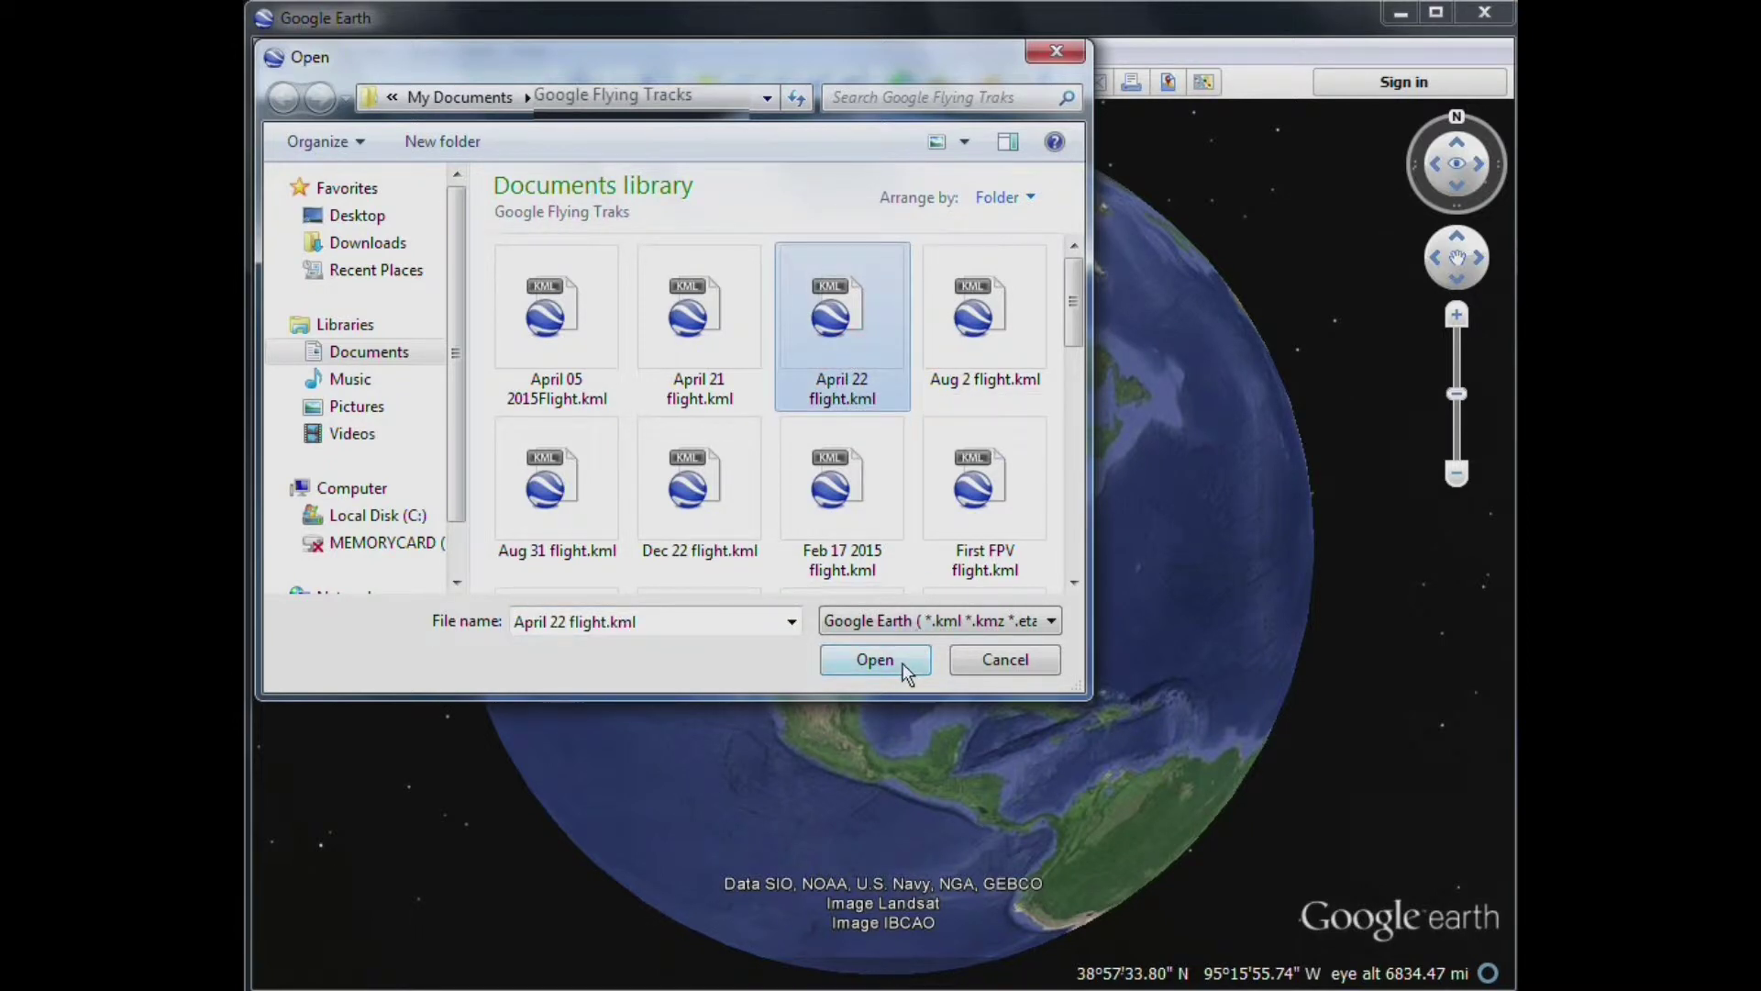
click(875, 660)
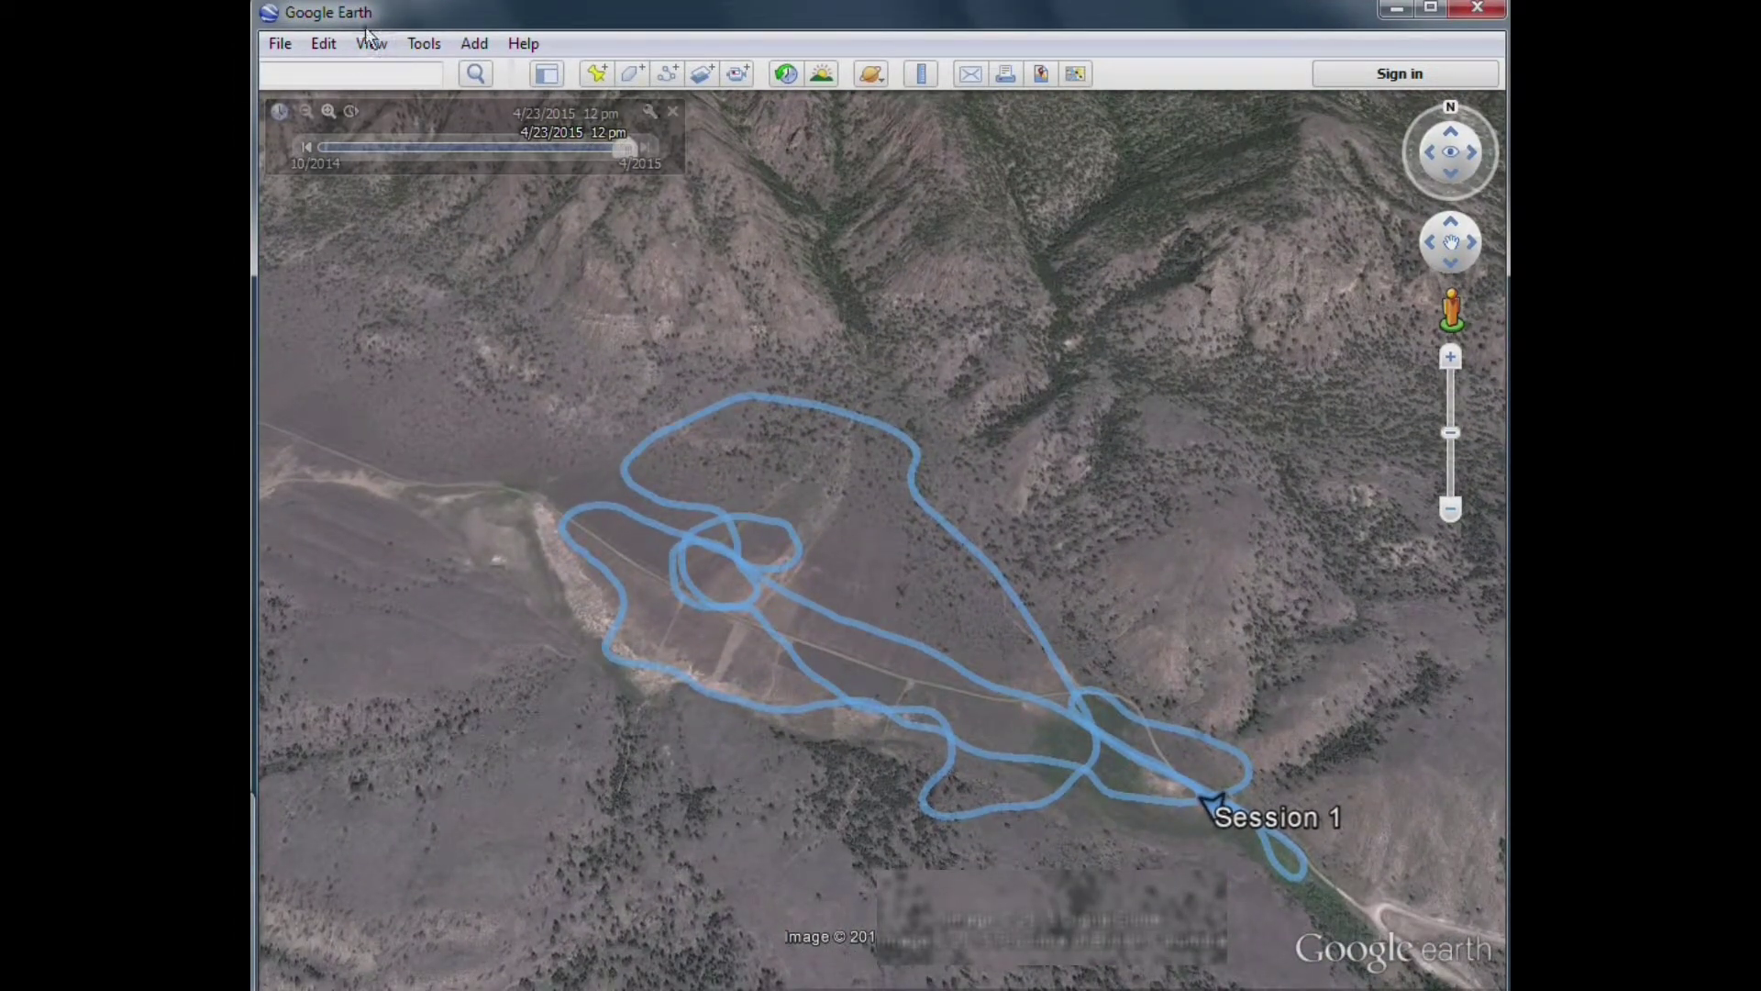
- Show the sidebar beside the map with the imported flight track
click(328, 48)
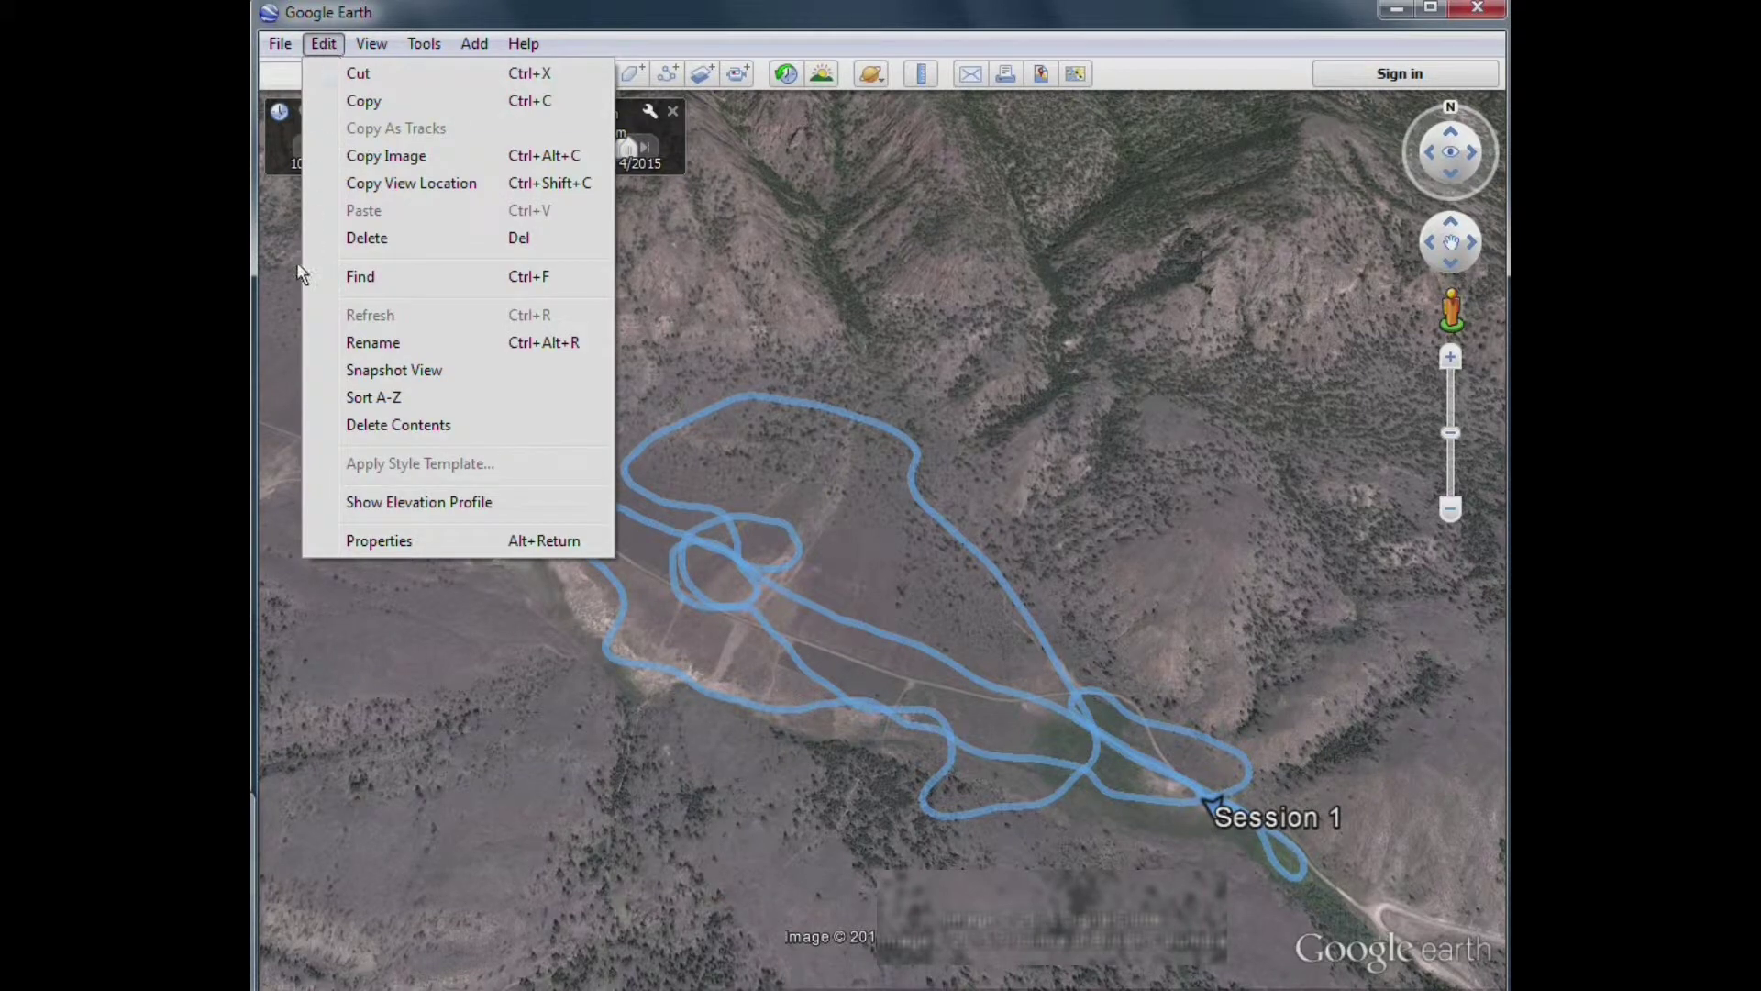
mouse_move(385, 45)
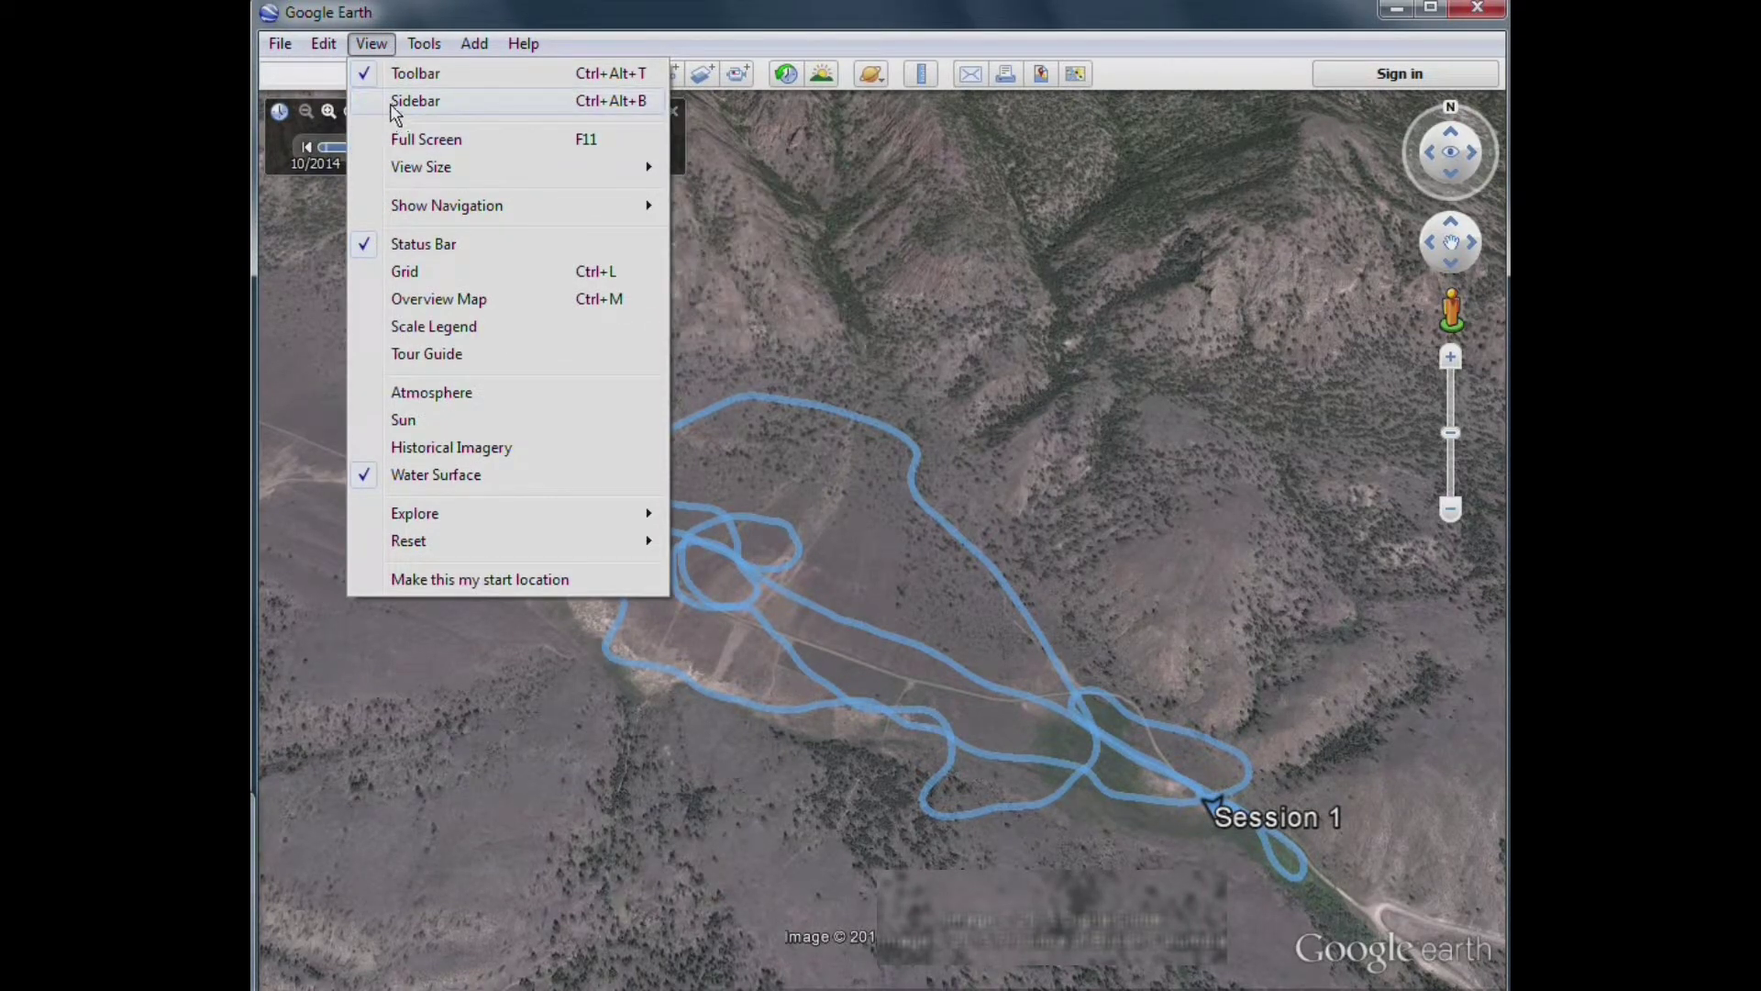
click(394, 101)
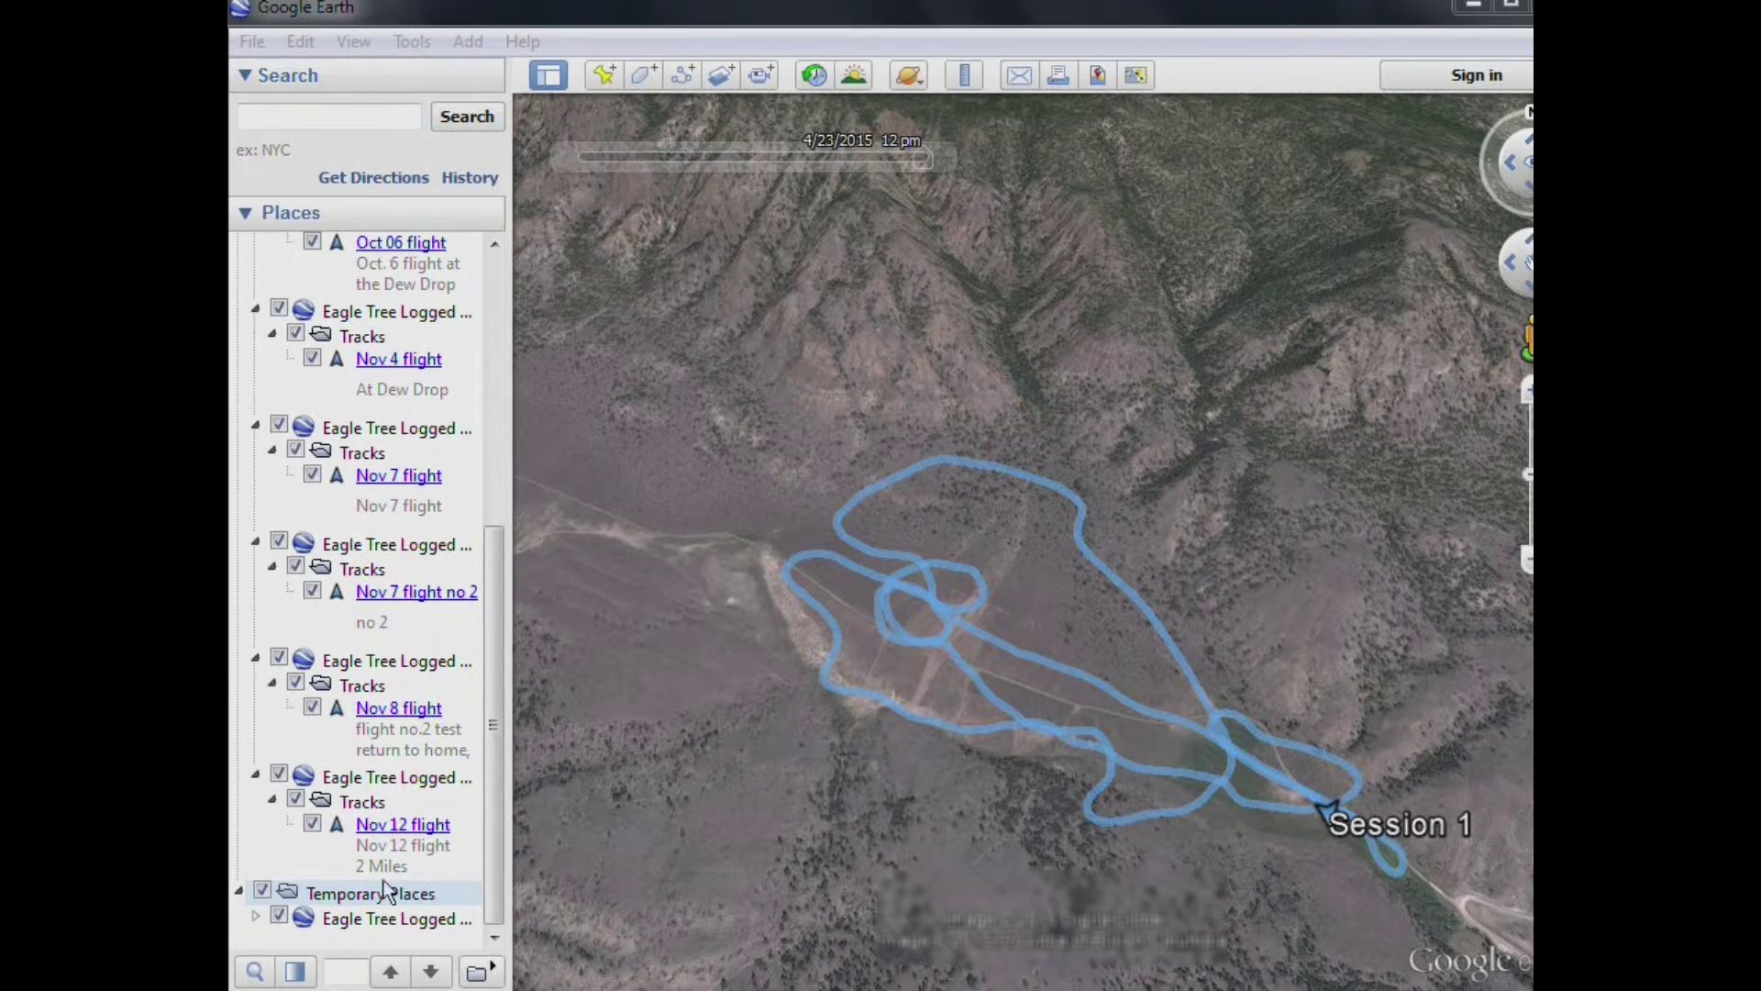
- Expand the imported log under Temporary Places and rename its Session 1 track "April 22 flight" in the track's properties
double_click(352, 917)
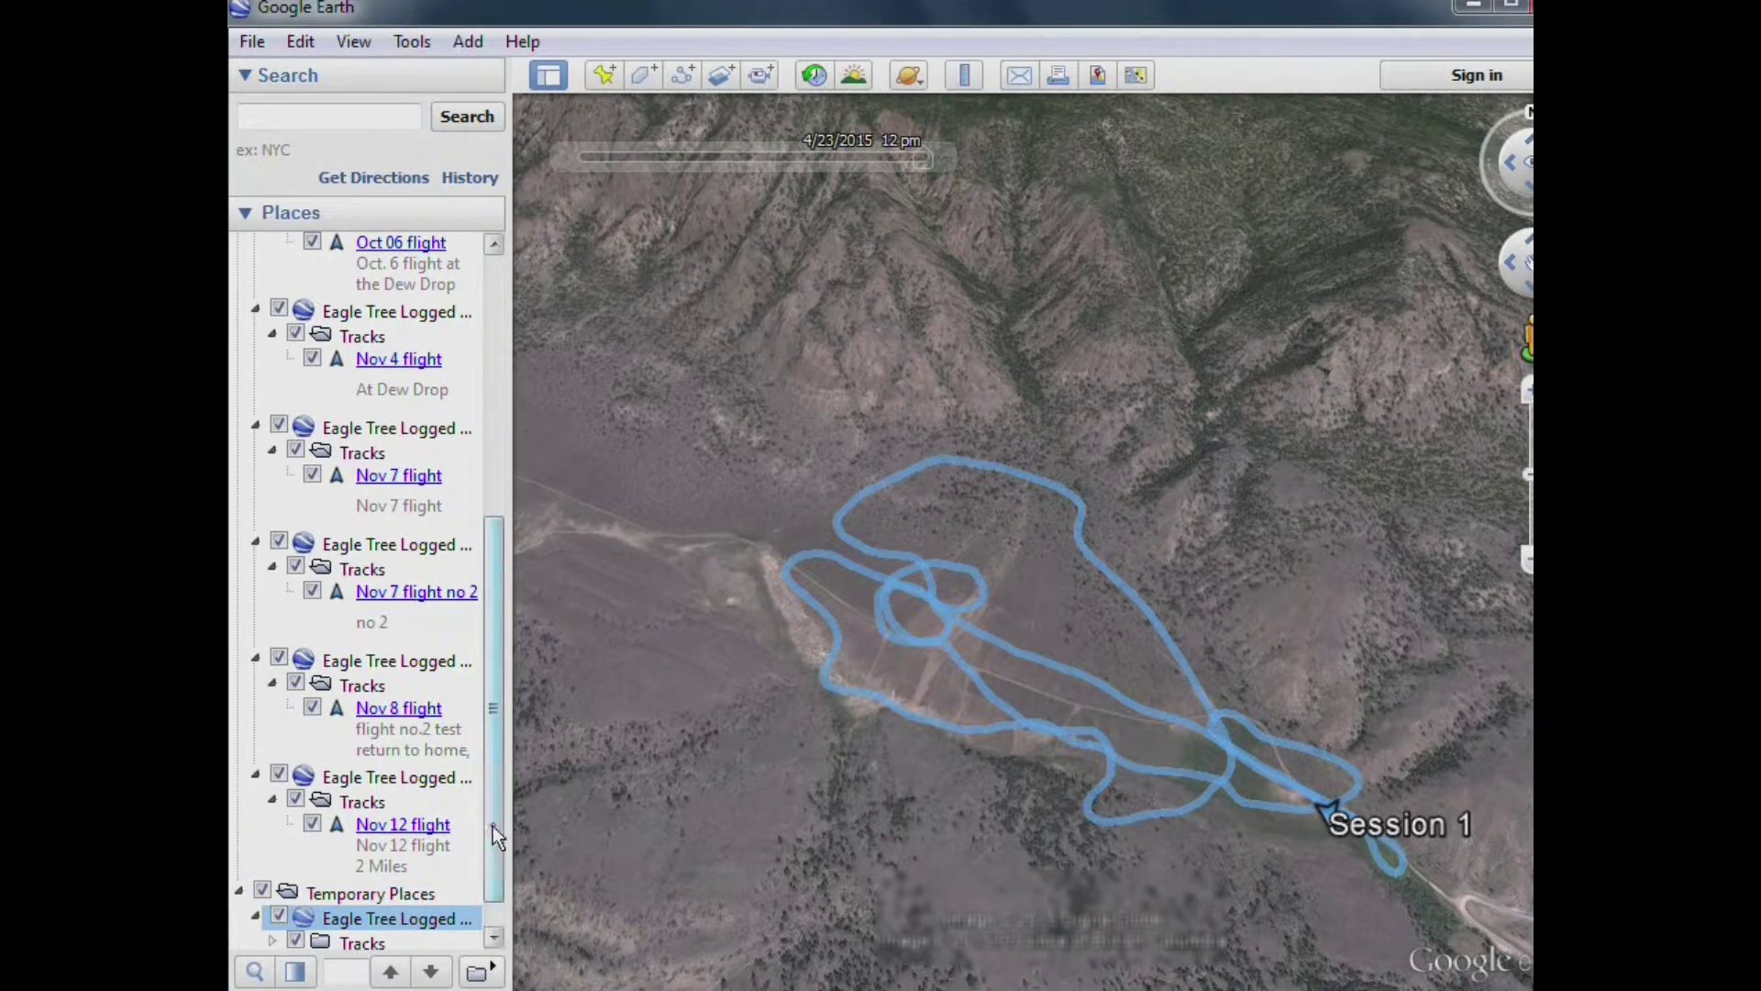
scroll(492, 826, down, 1)
double_click(365, 879)
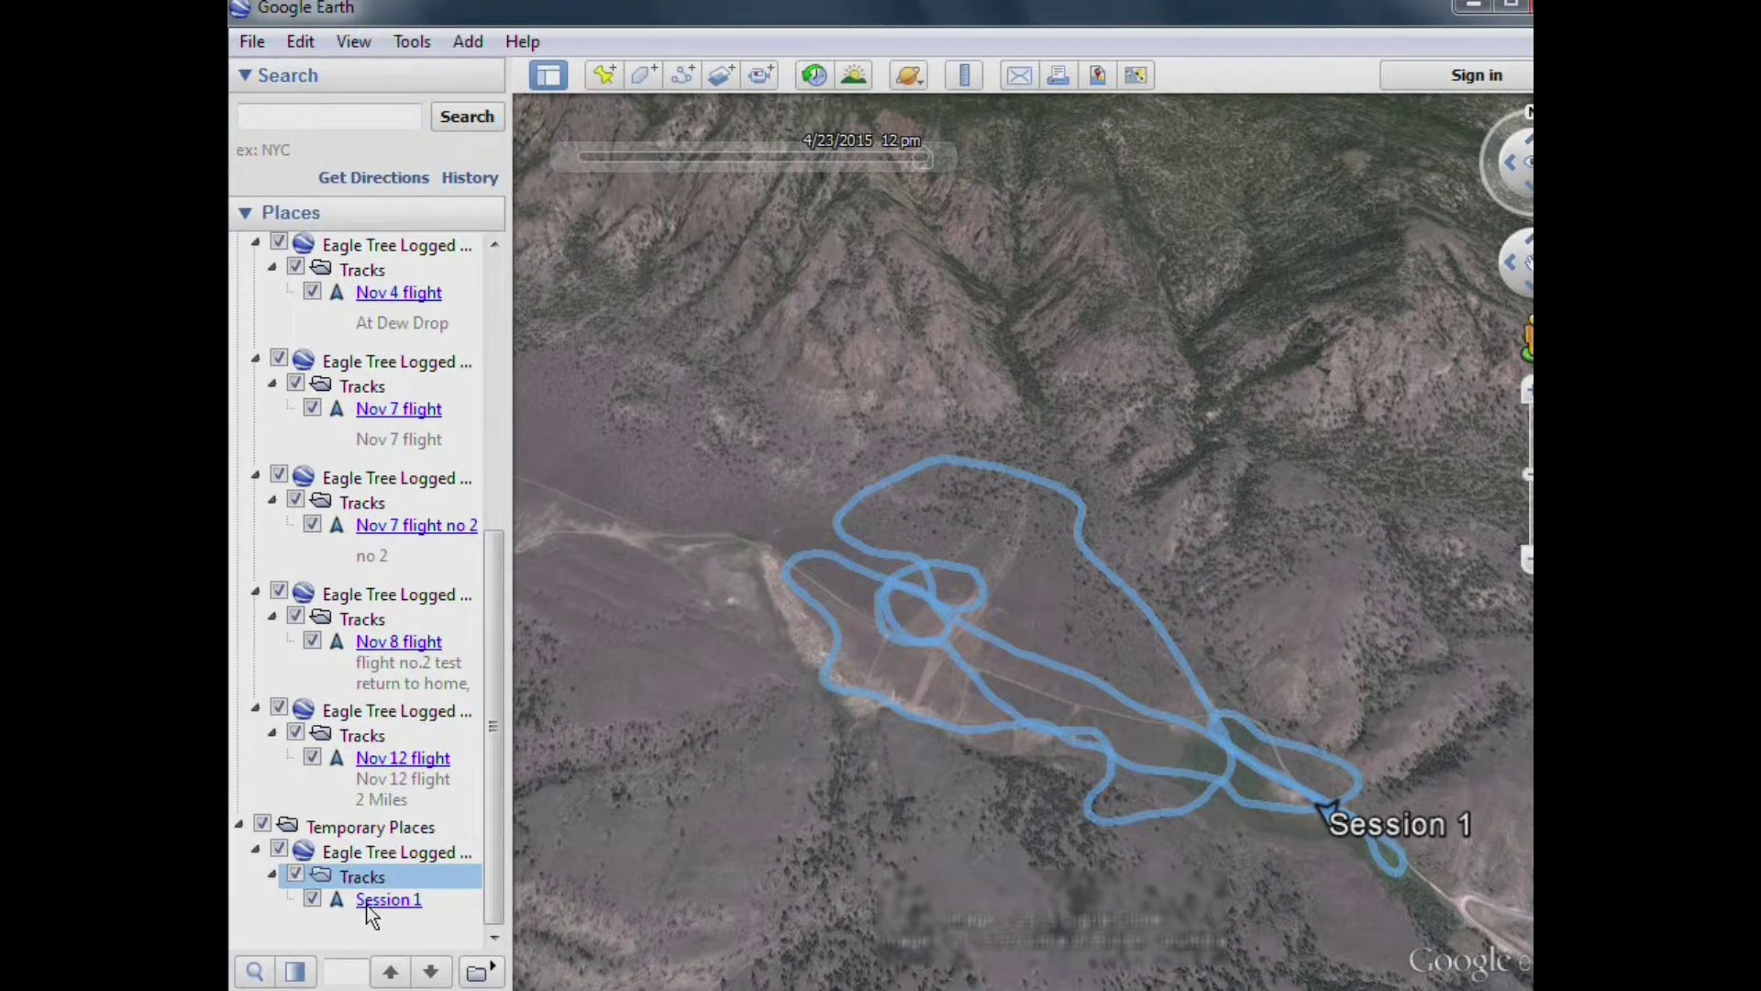
click(370, 903)
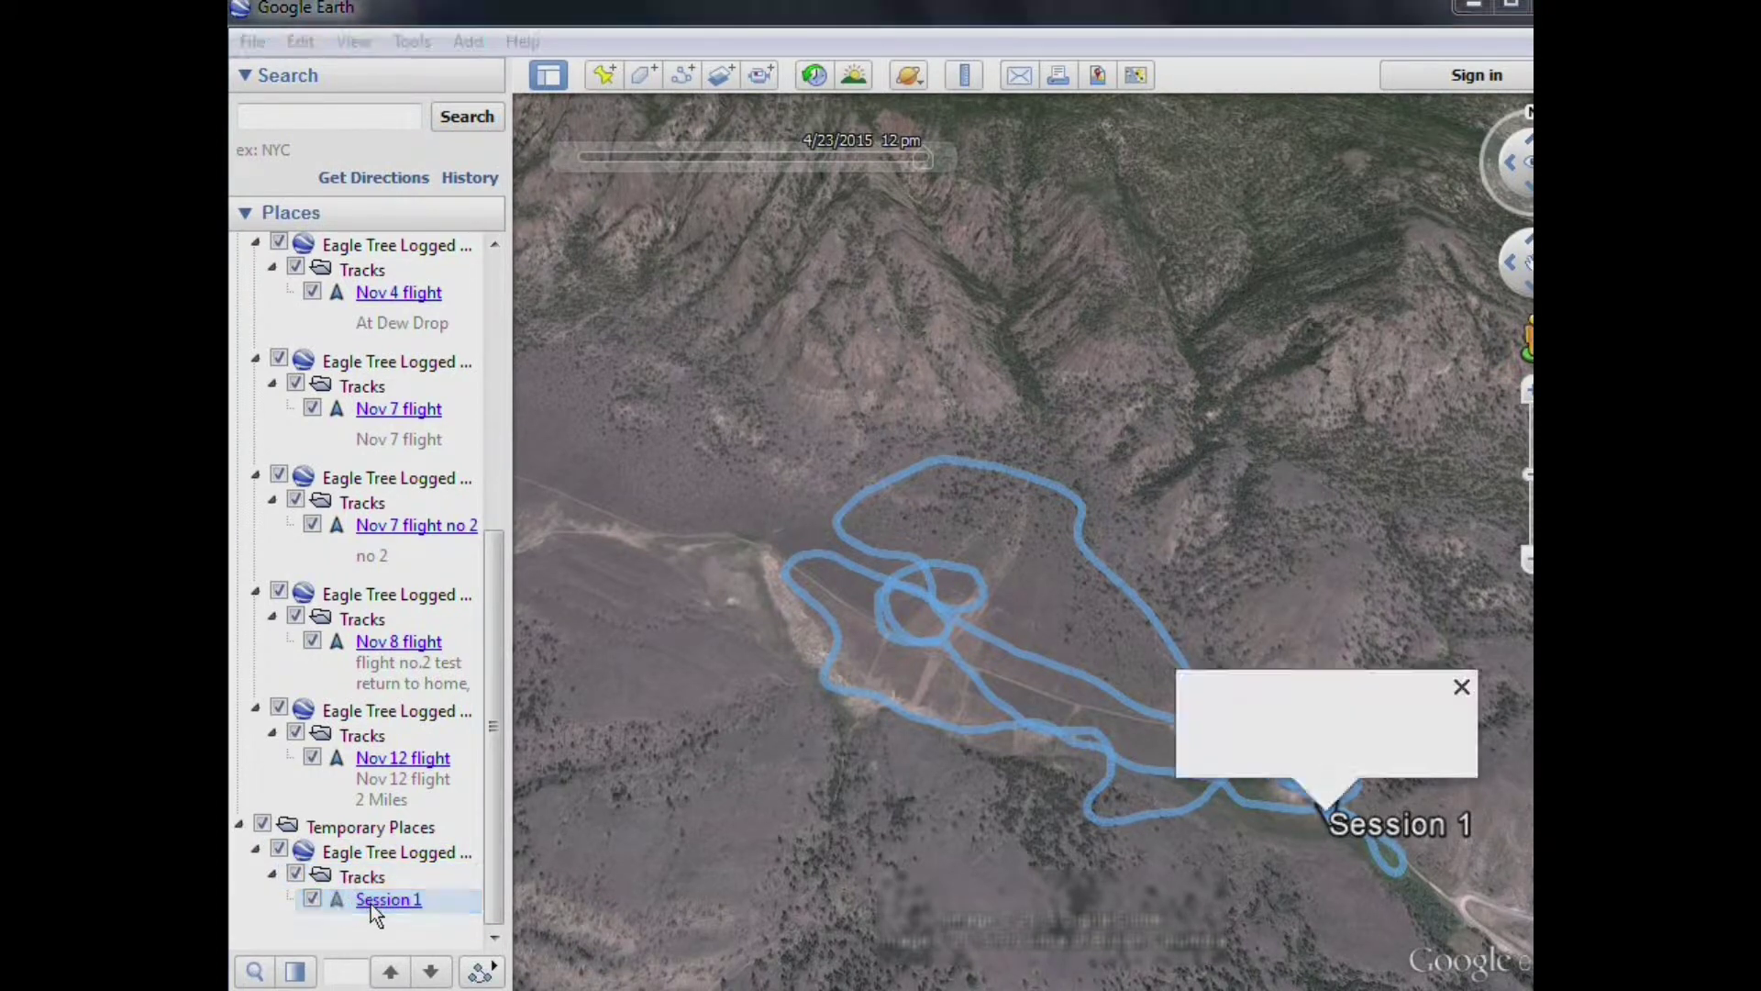
click(301, 41)
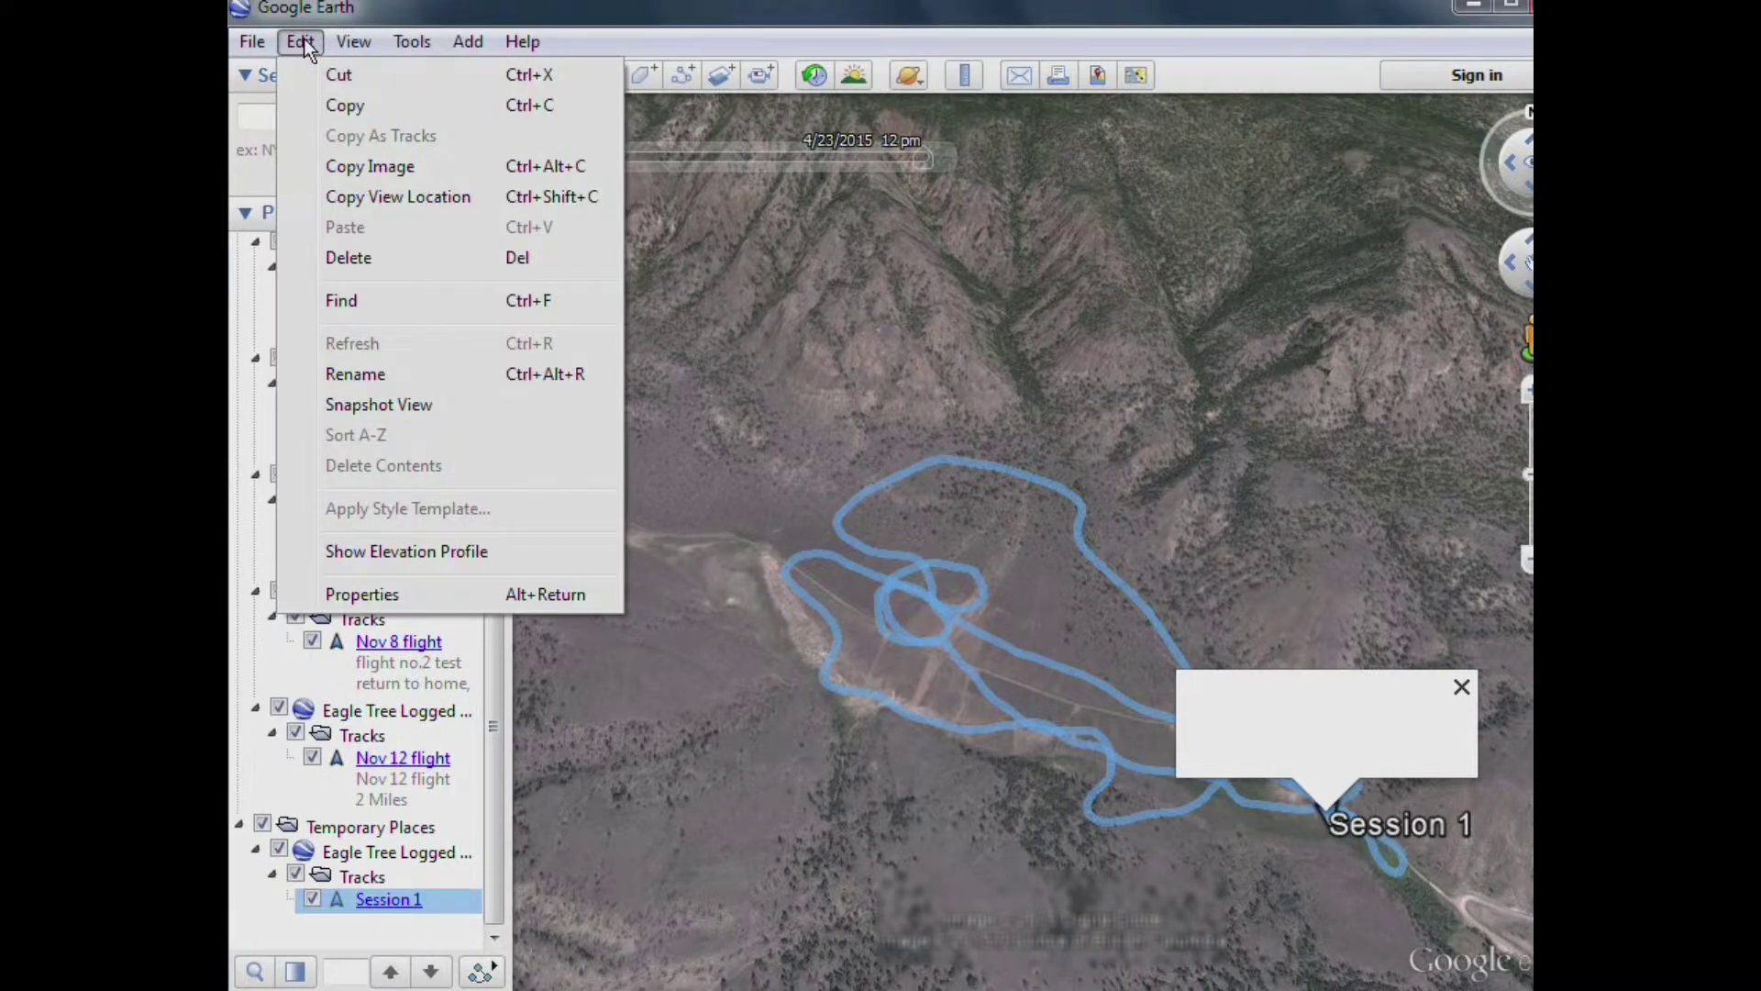
click(371, 594)
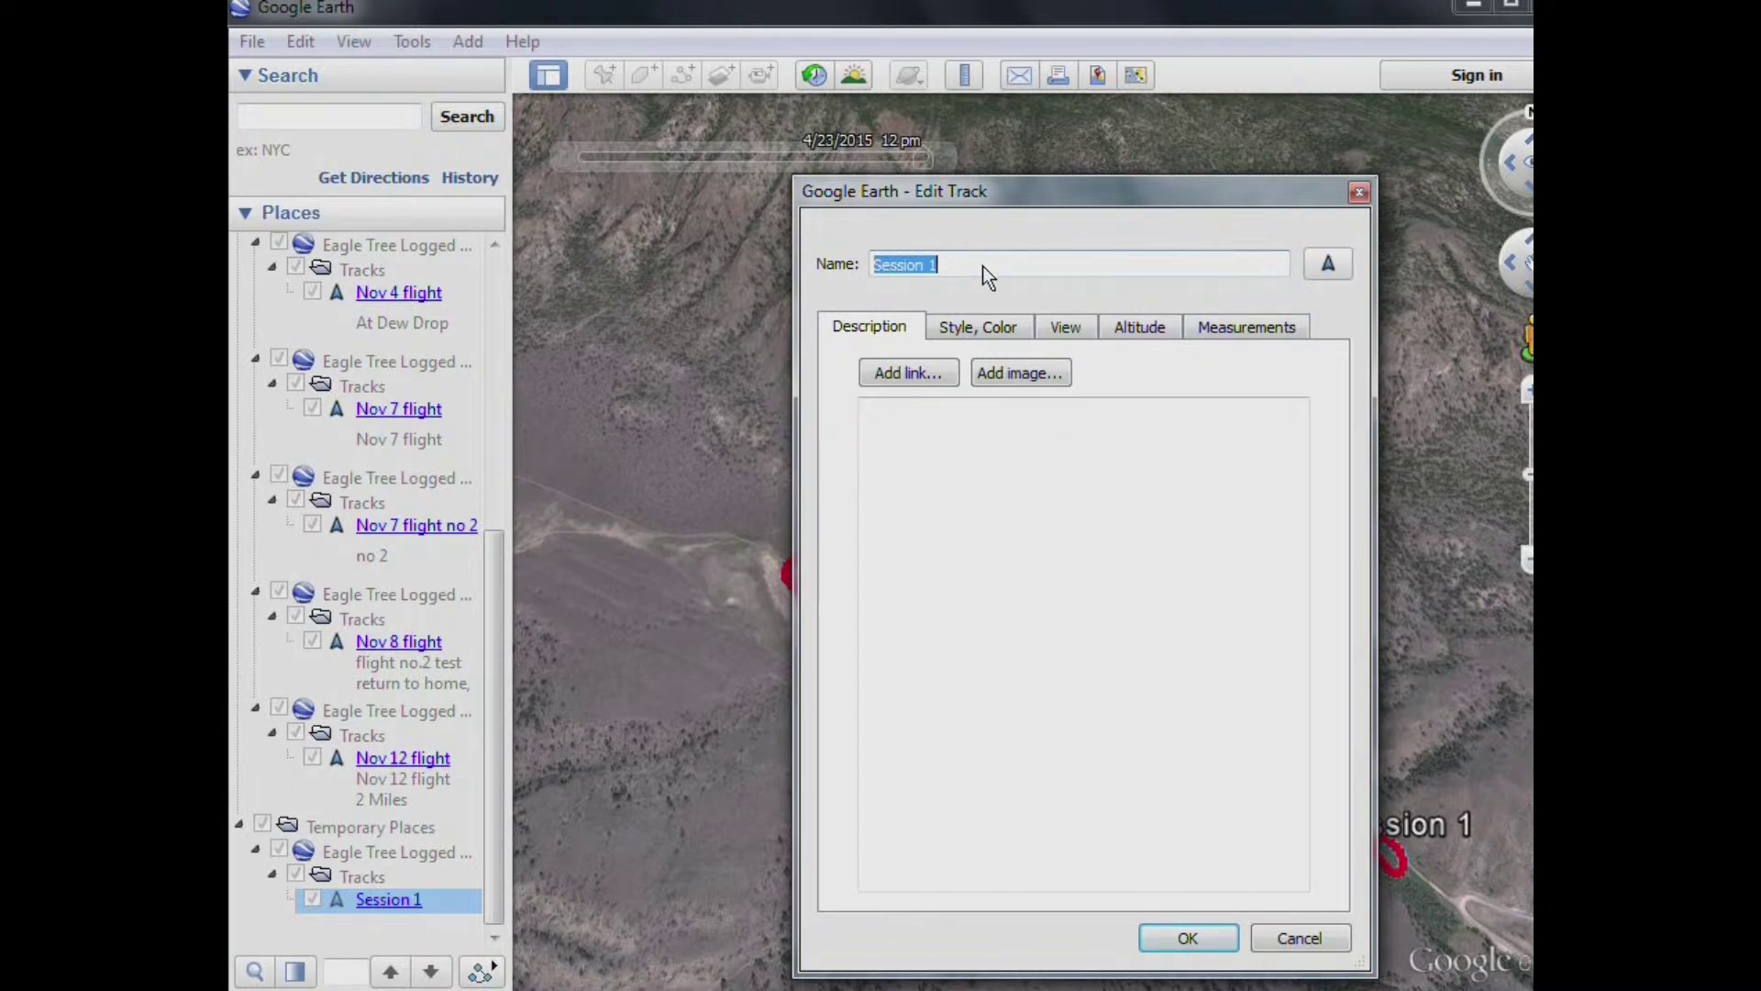
text(Ap)
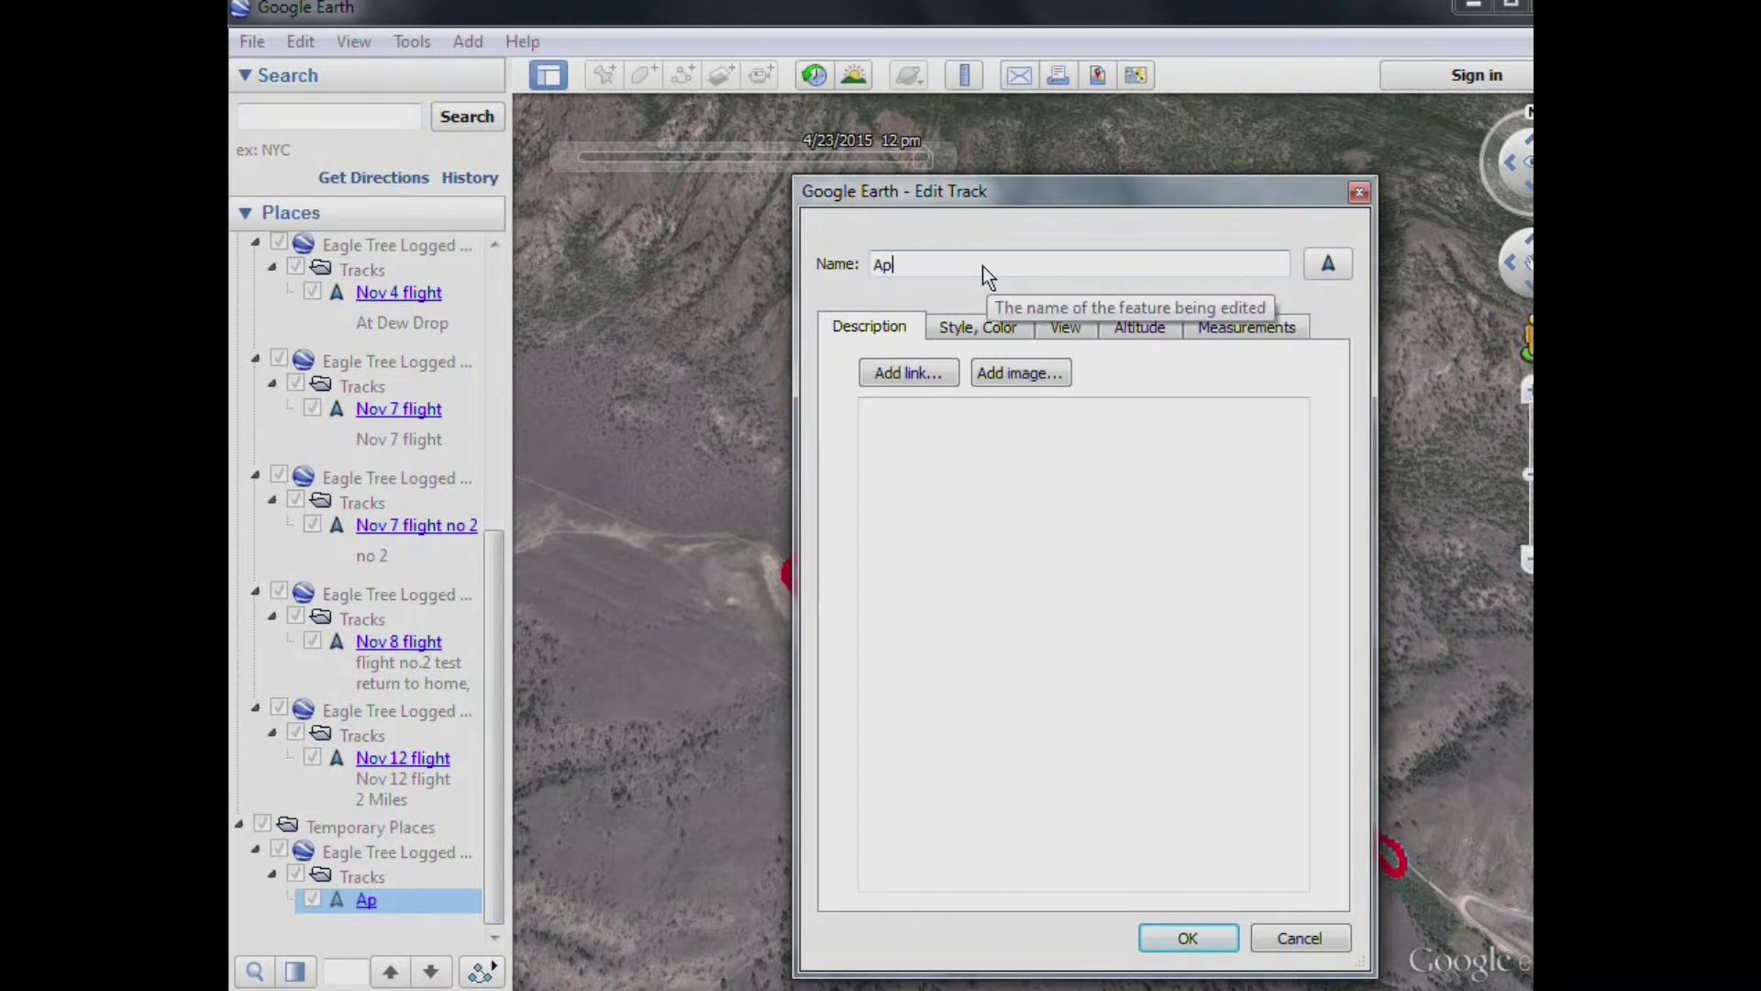
text(ril 22 )
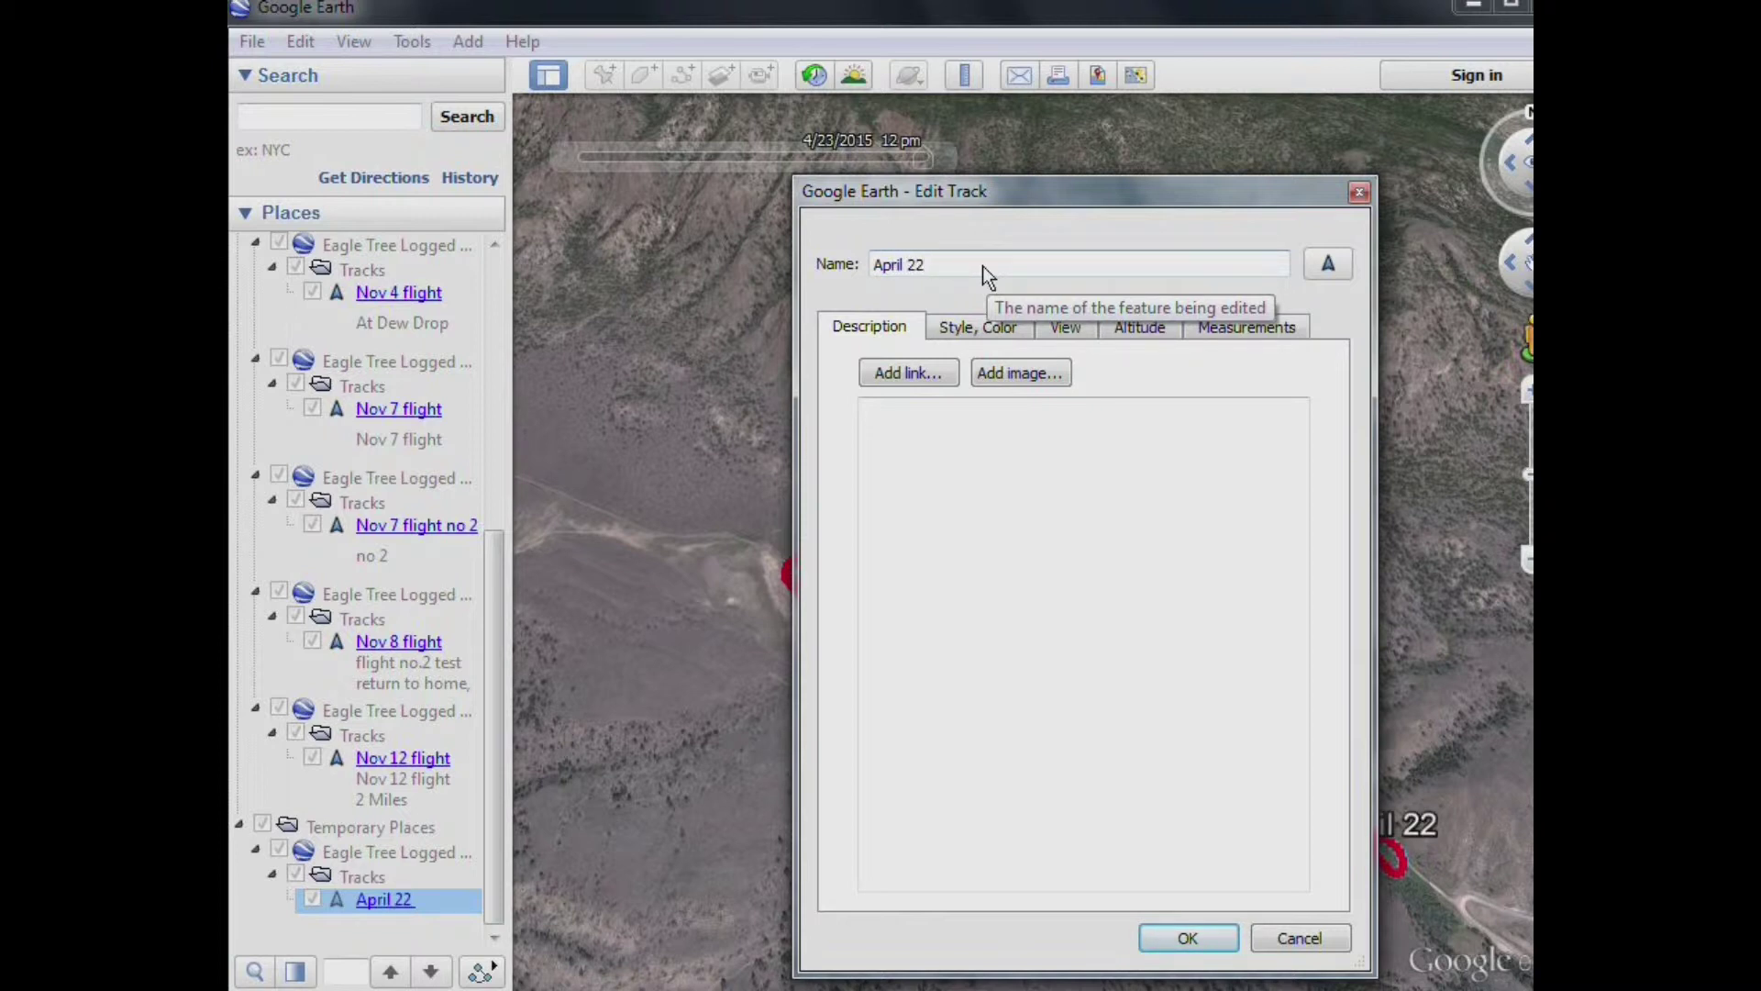
text(fligh)
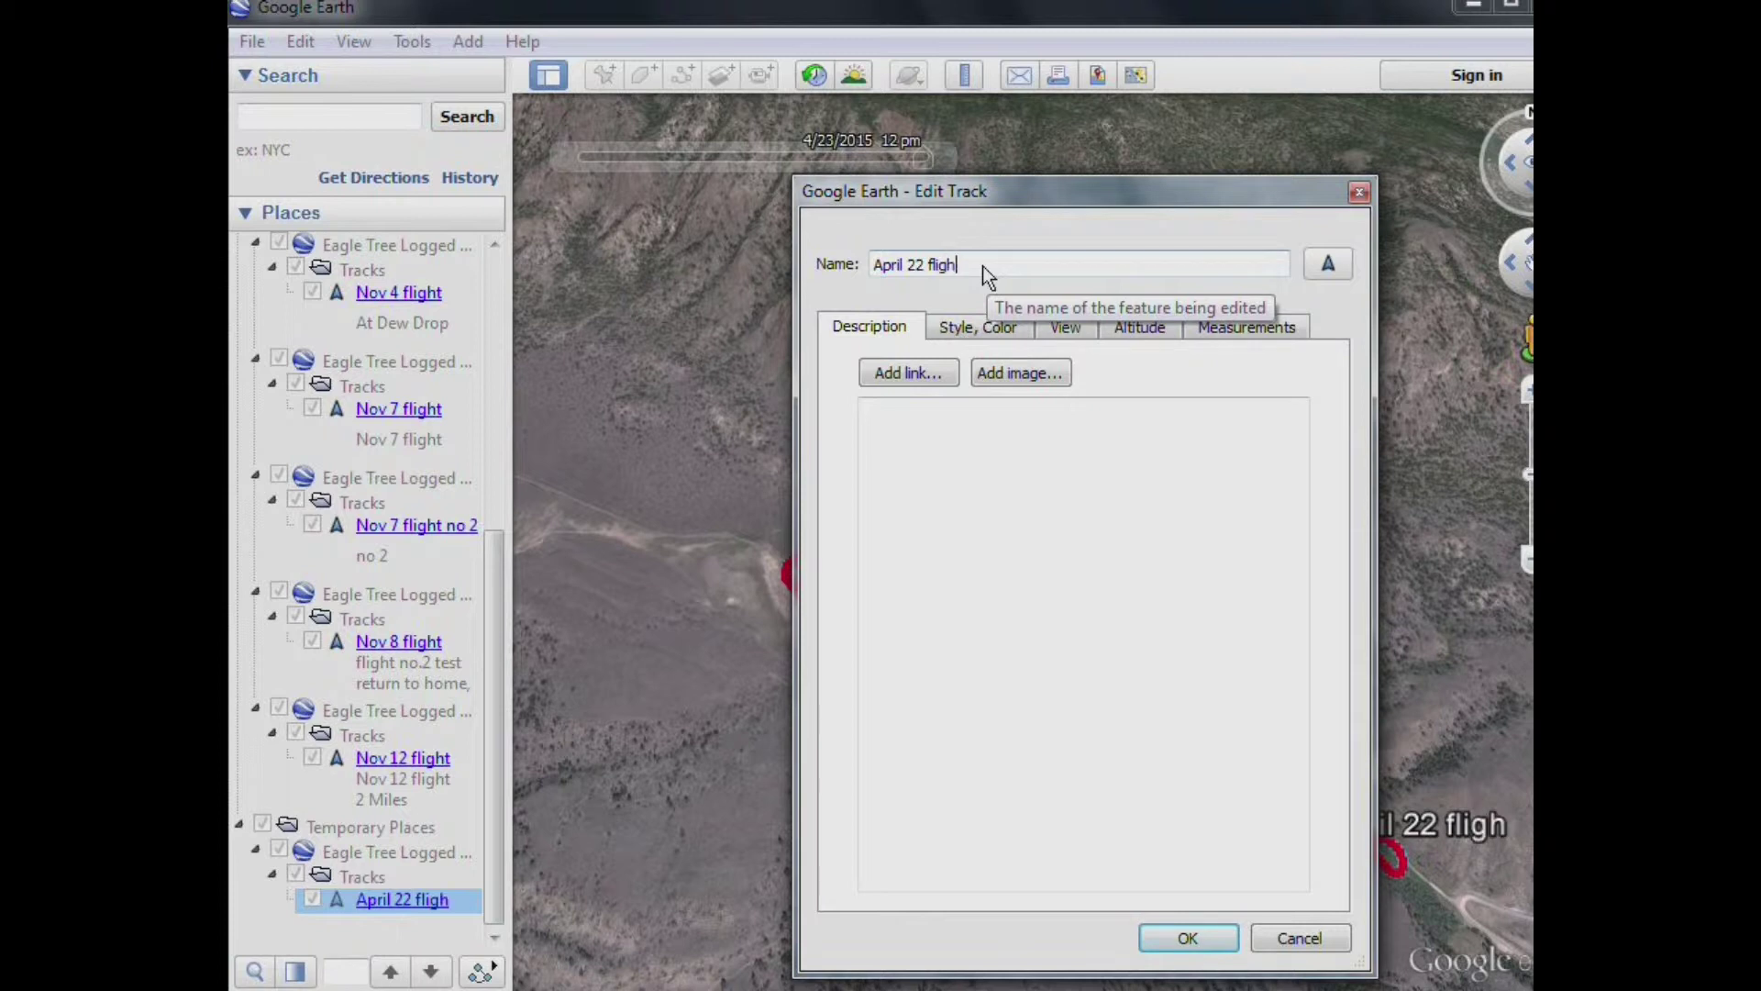
text(t)
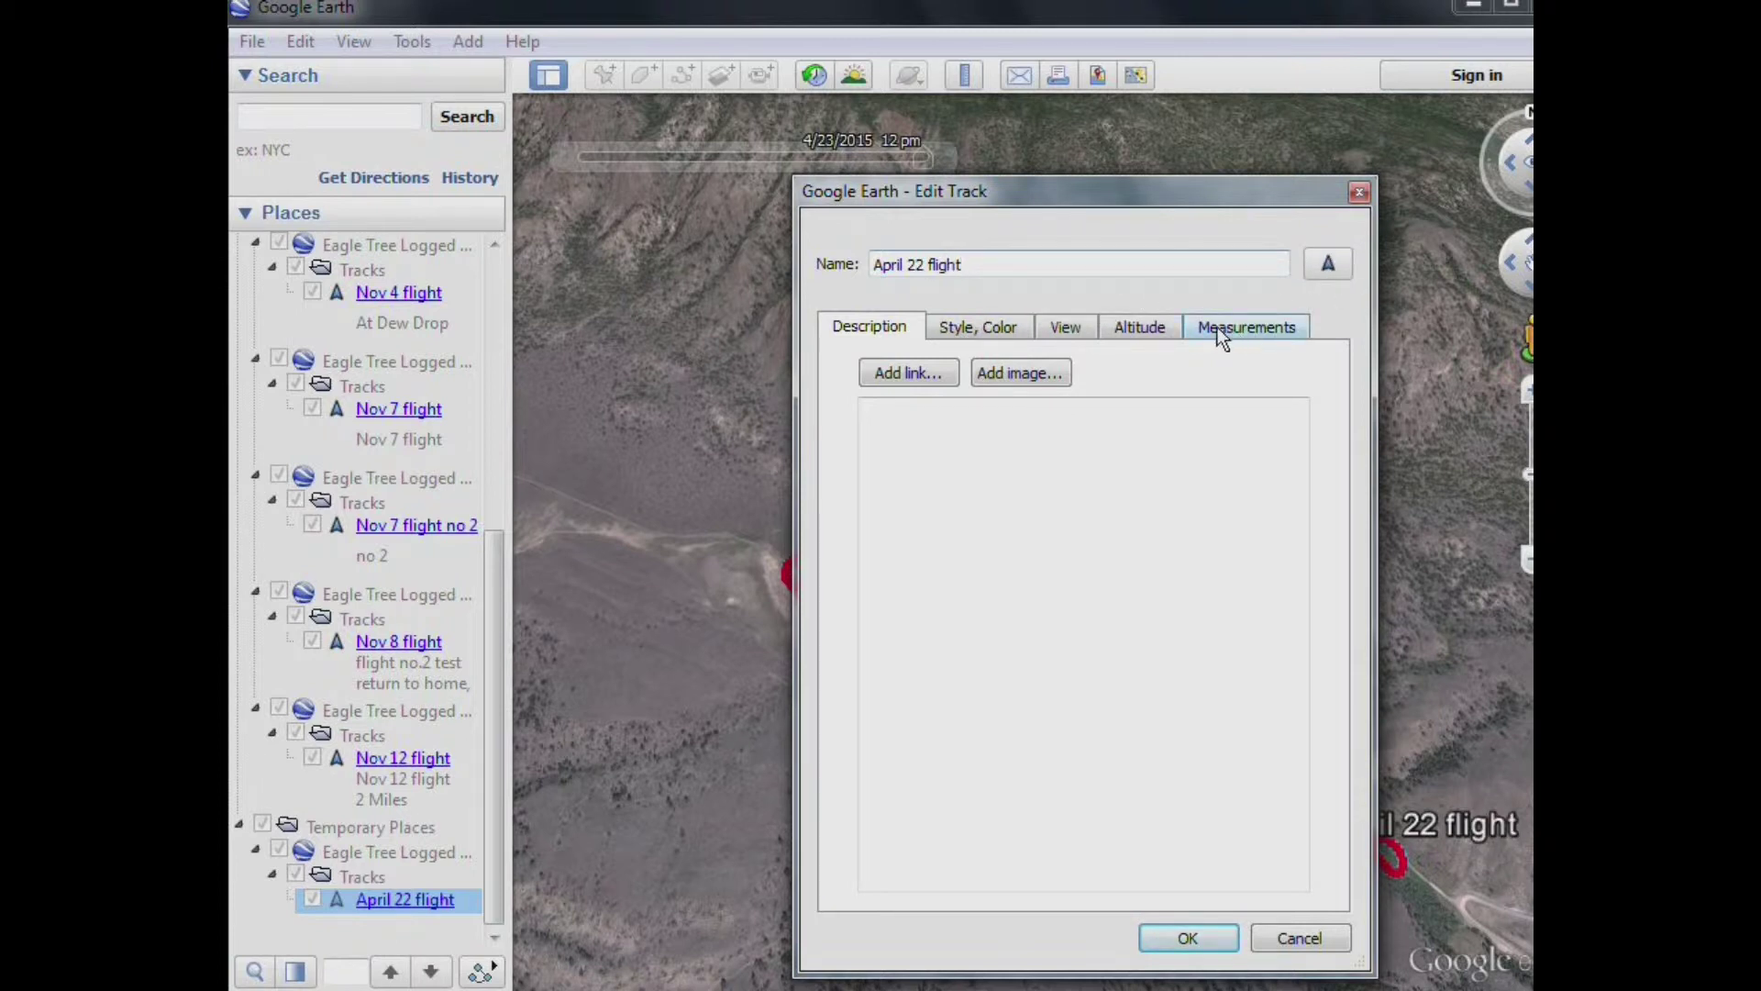
- Change the April 22 flight track's icon to the blue airplane
click(1328, 265)
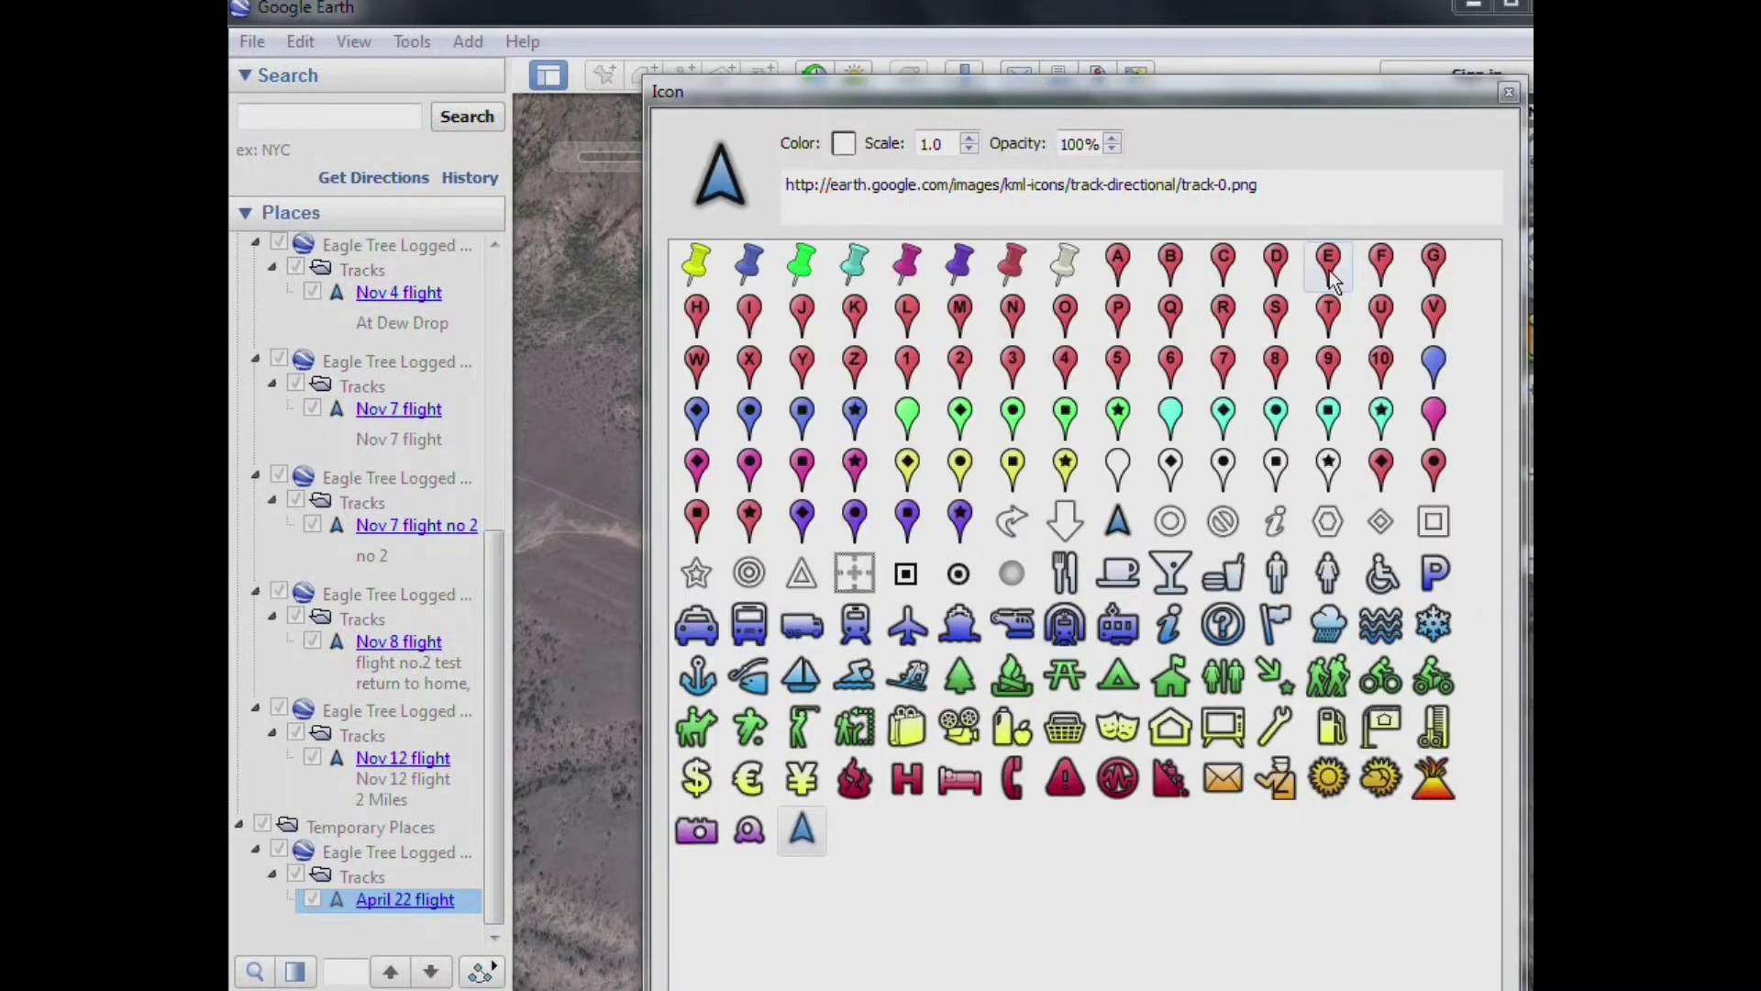
click(908, 633)
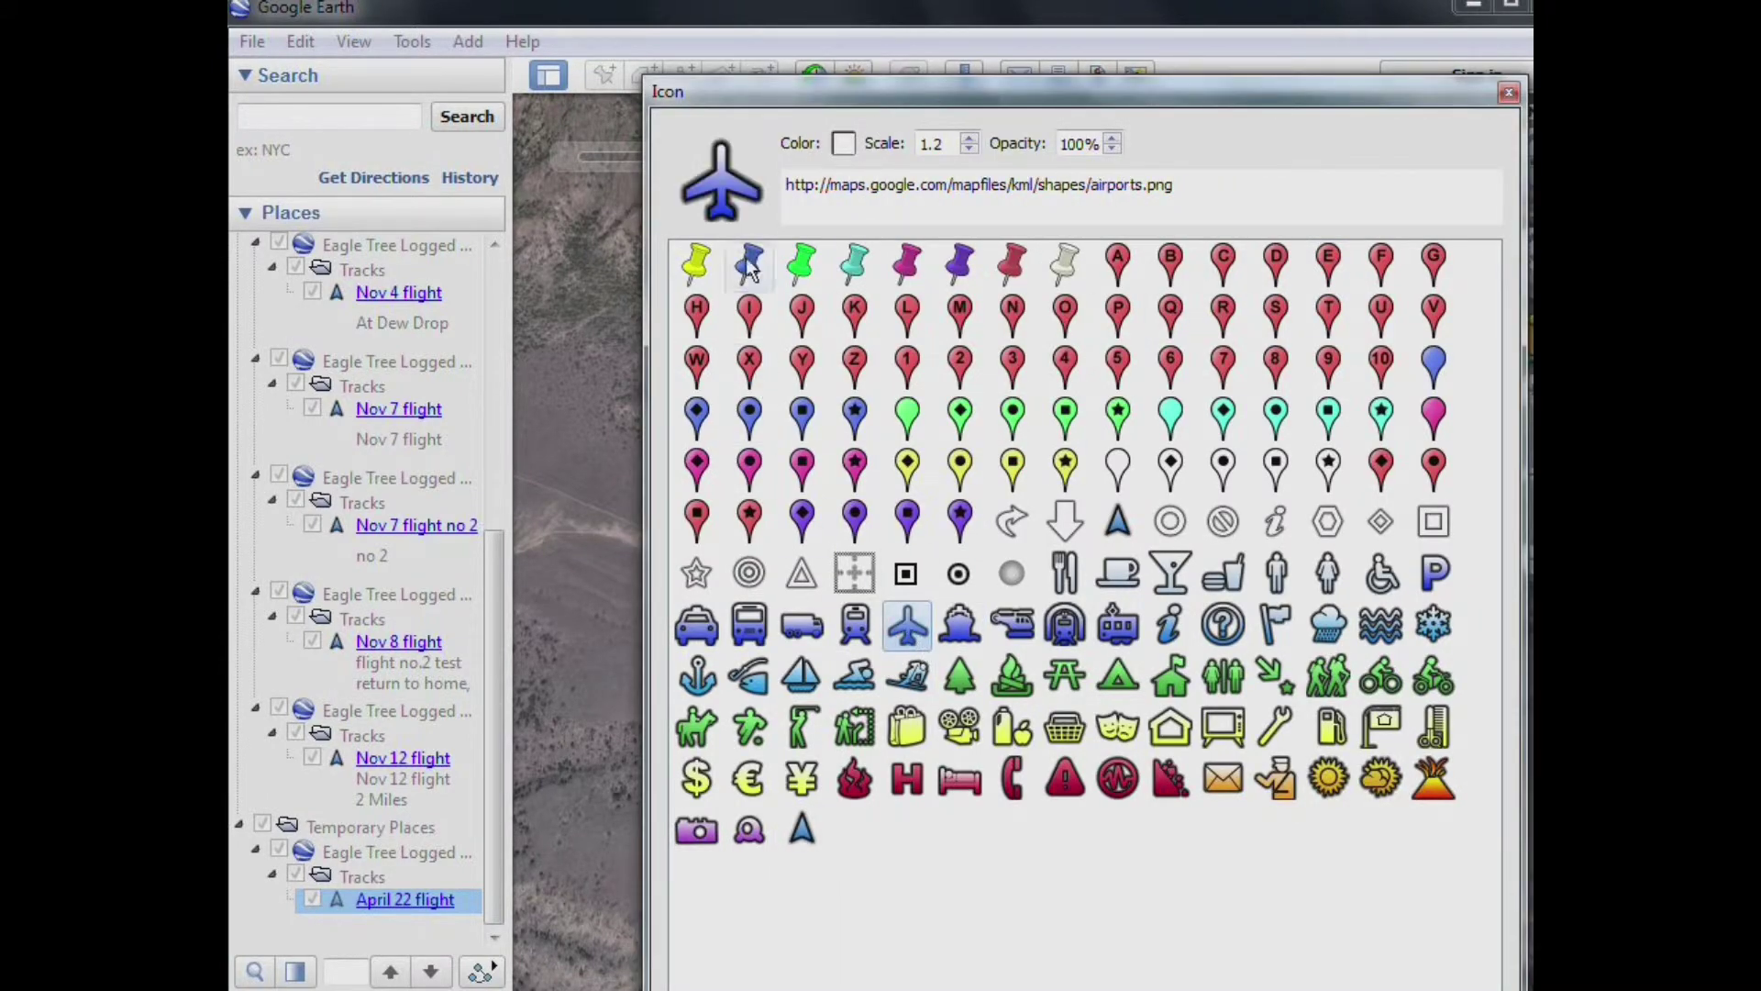
key(Return)
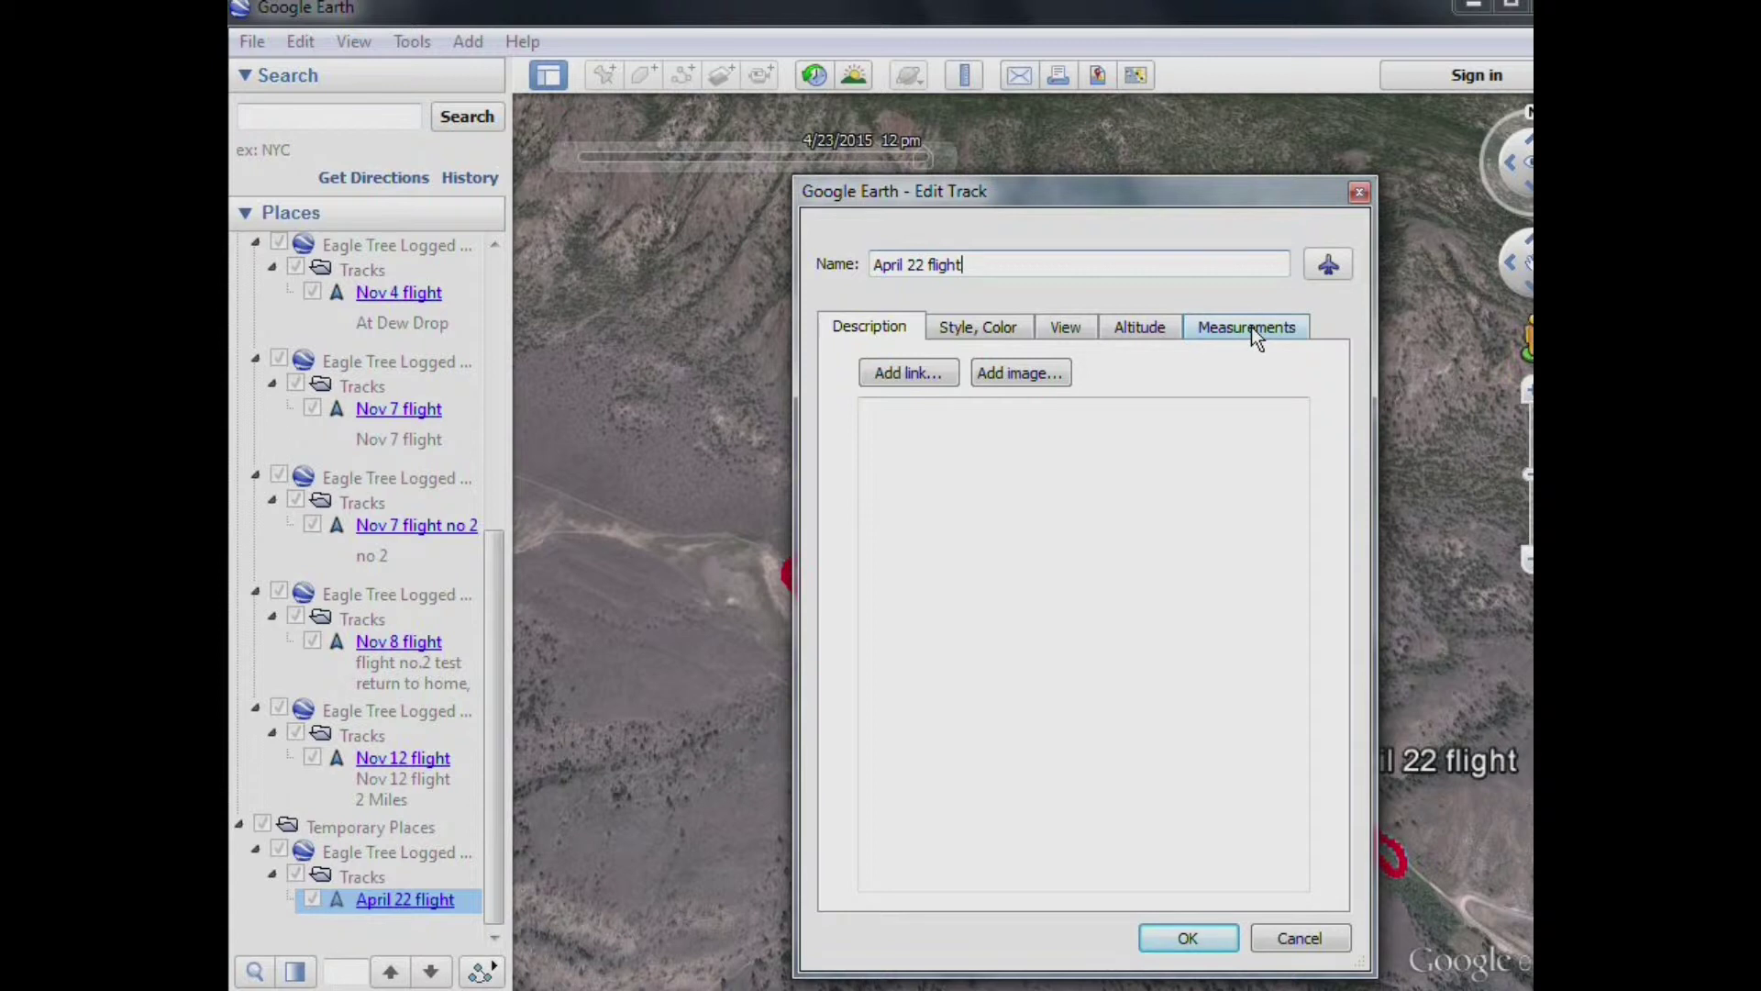
- Set the April 22 flight track's altitude mode to Absolute
click(1142, 328)
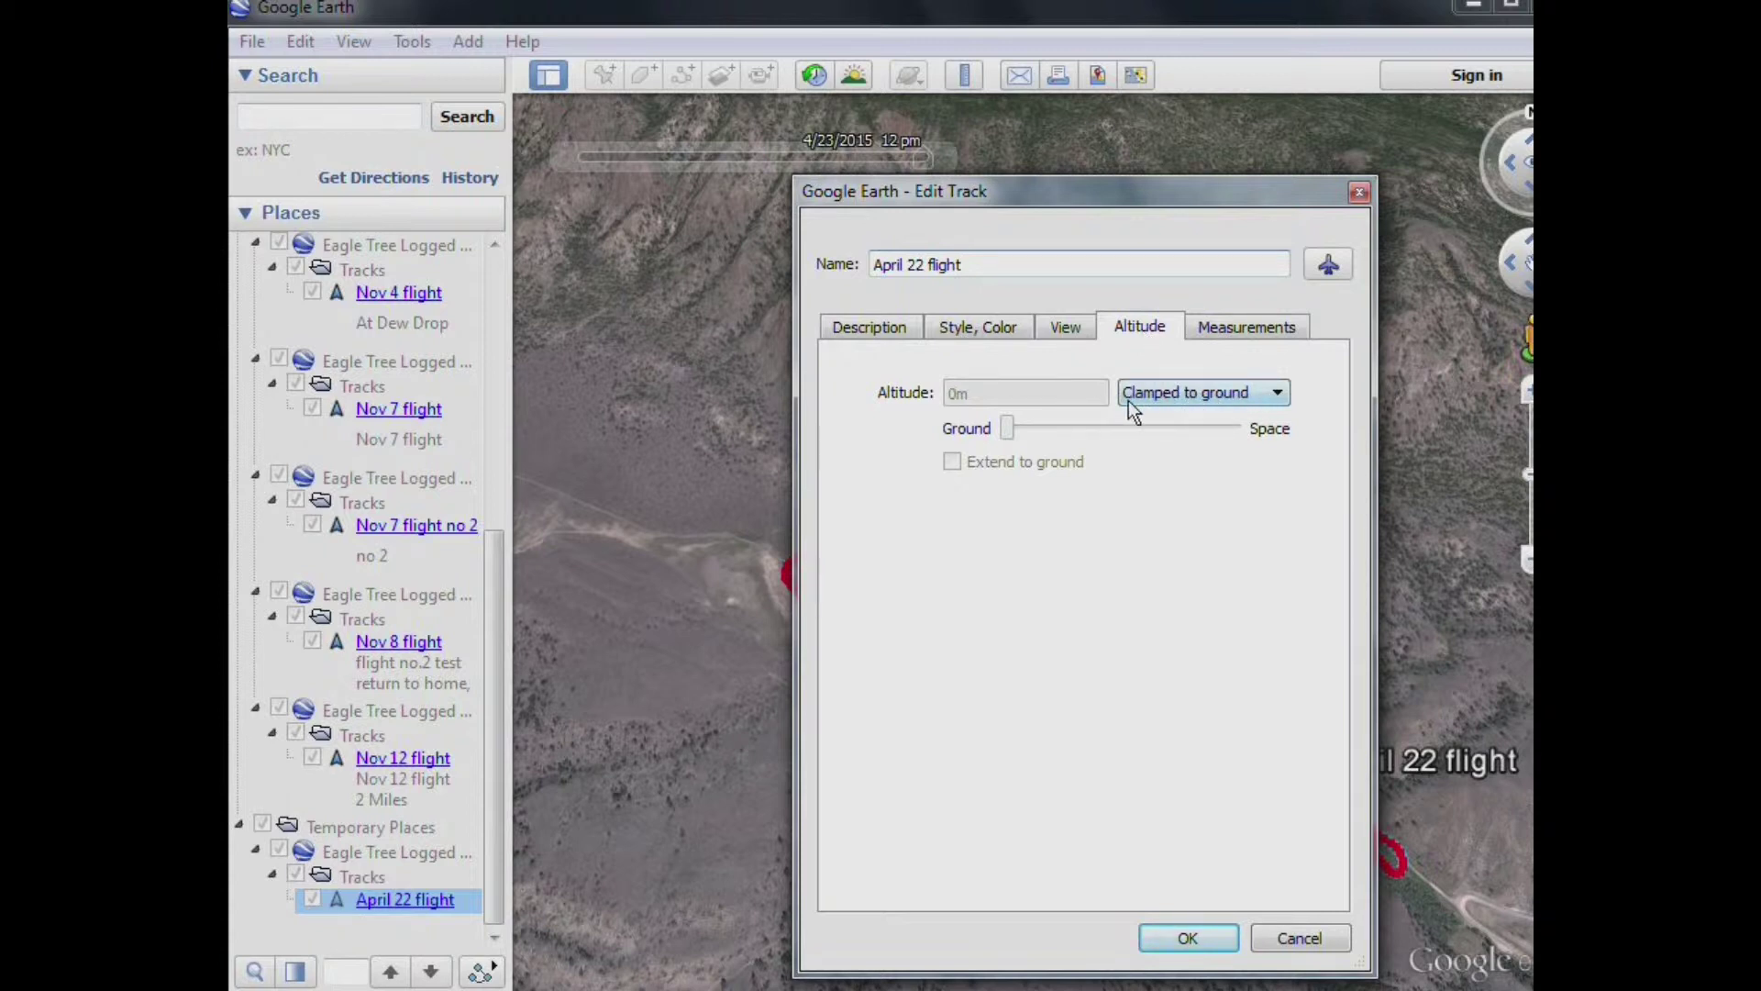
click(1275, 393)
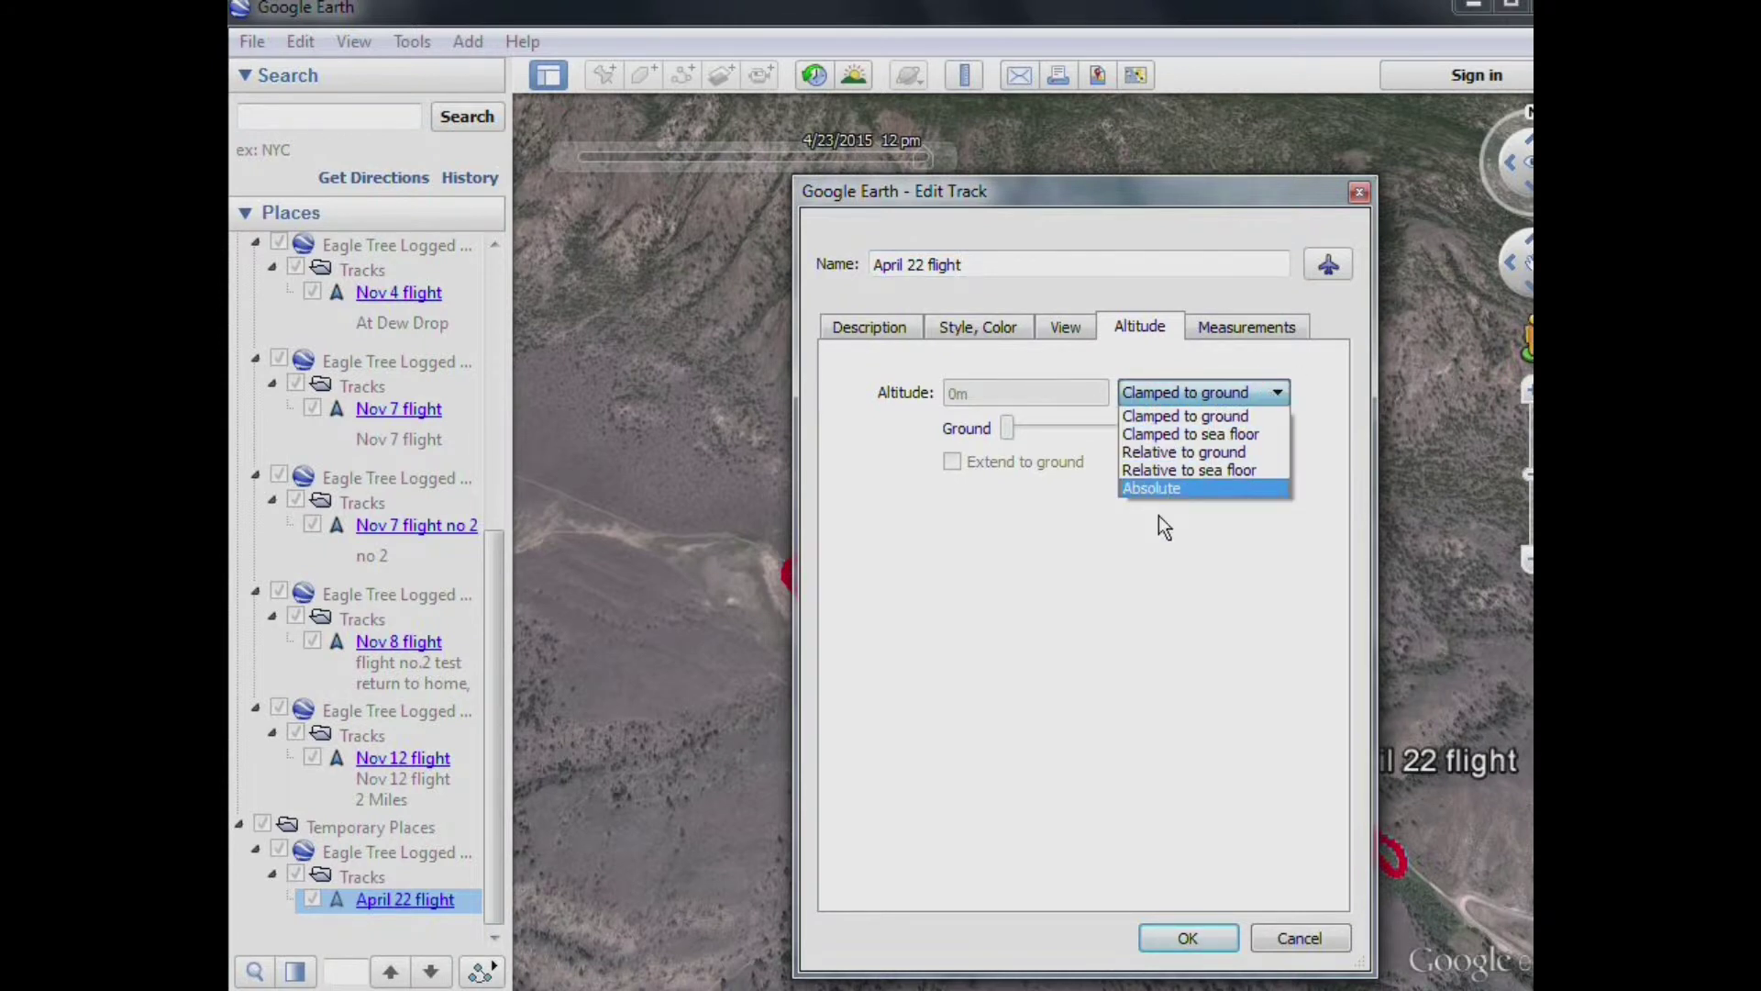
click(1168, 488)
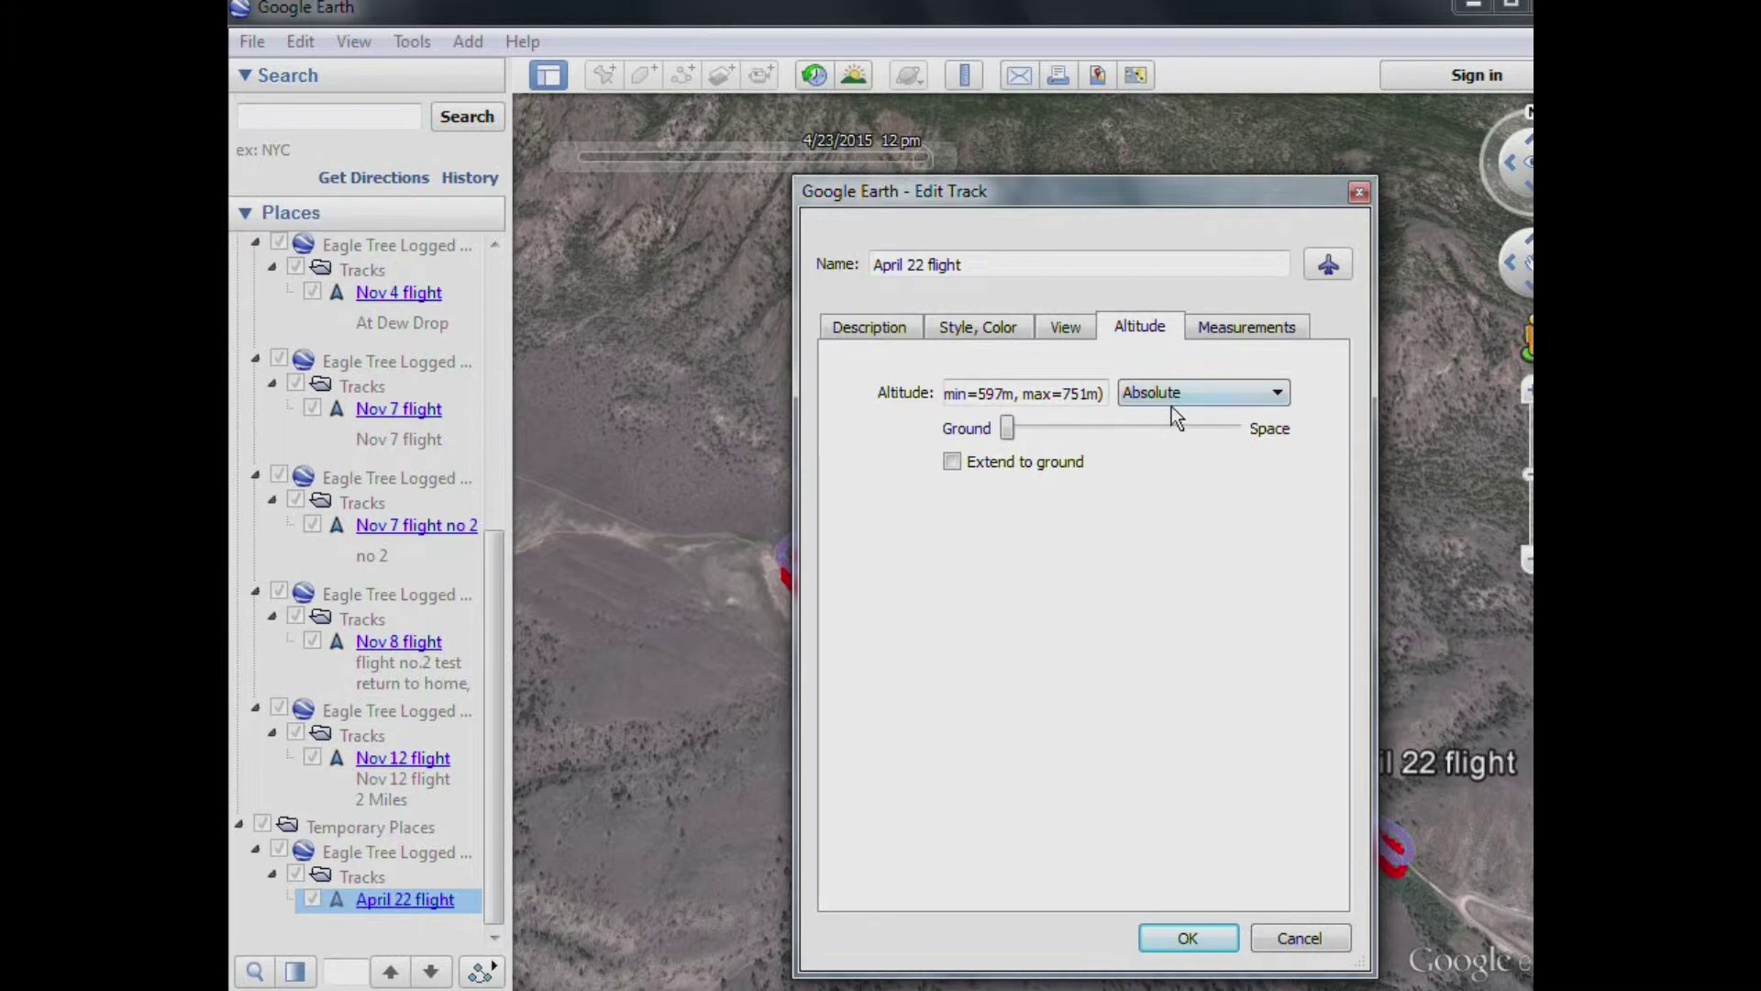
- Save a snapshot of the current map view for the April 22 flight track and apply the track's edits
click(1065, 325)
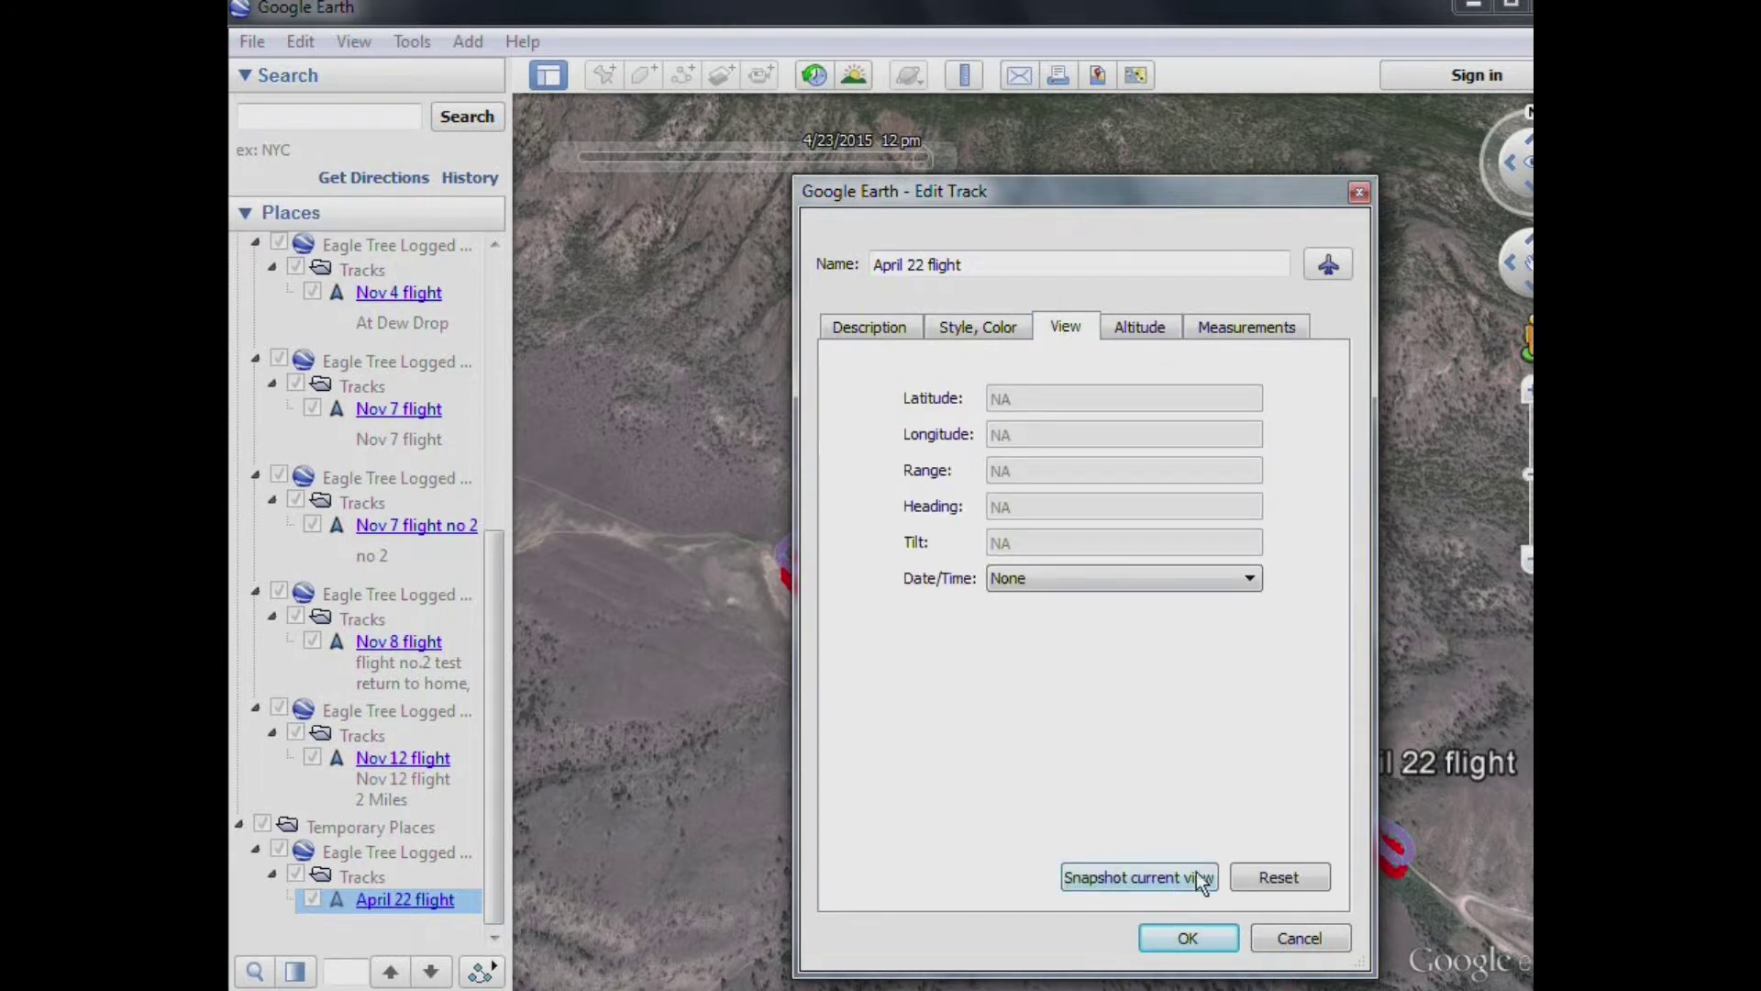
click(1167, 877)
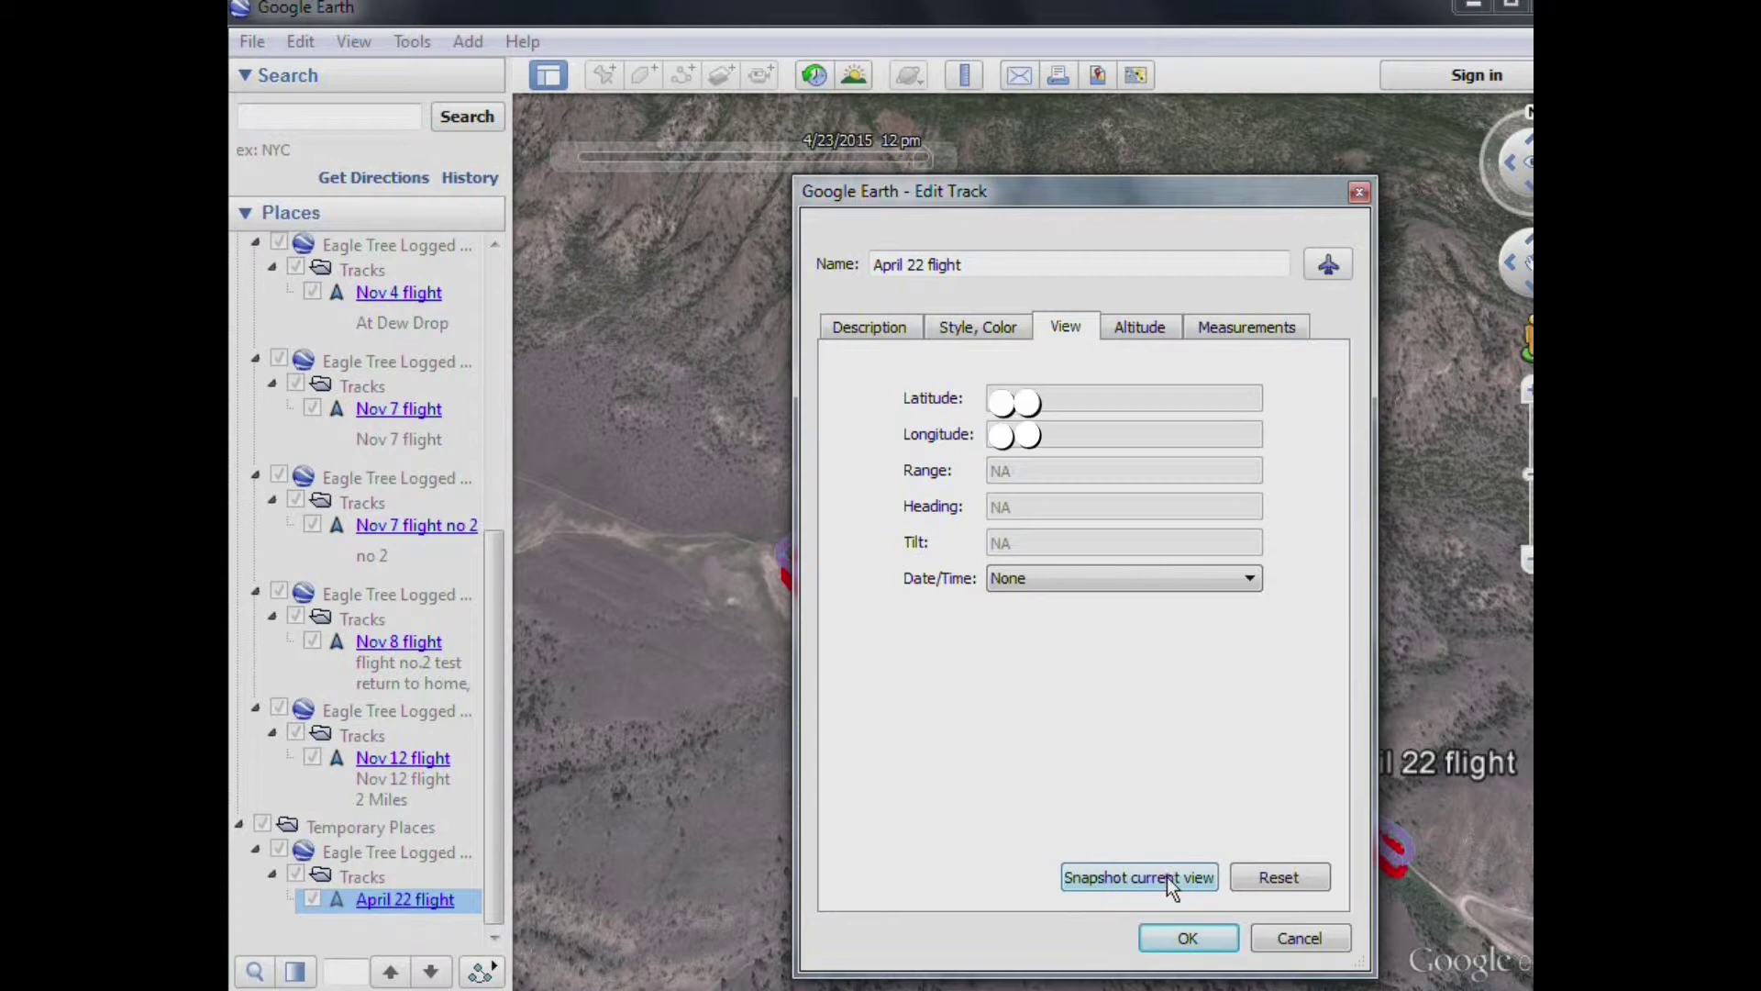
click(1189, 937)
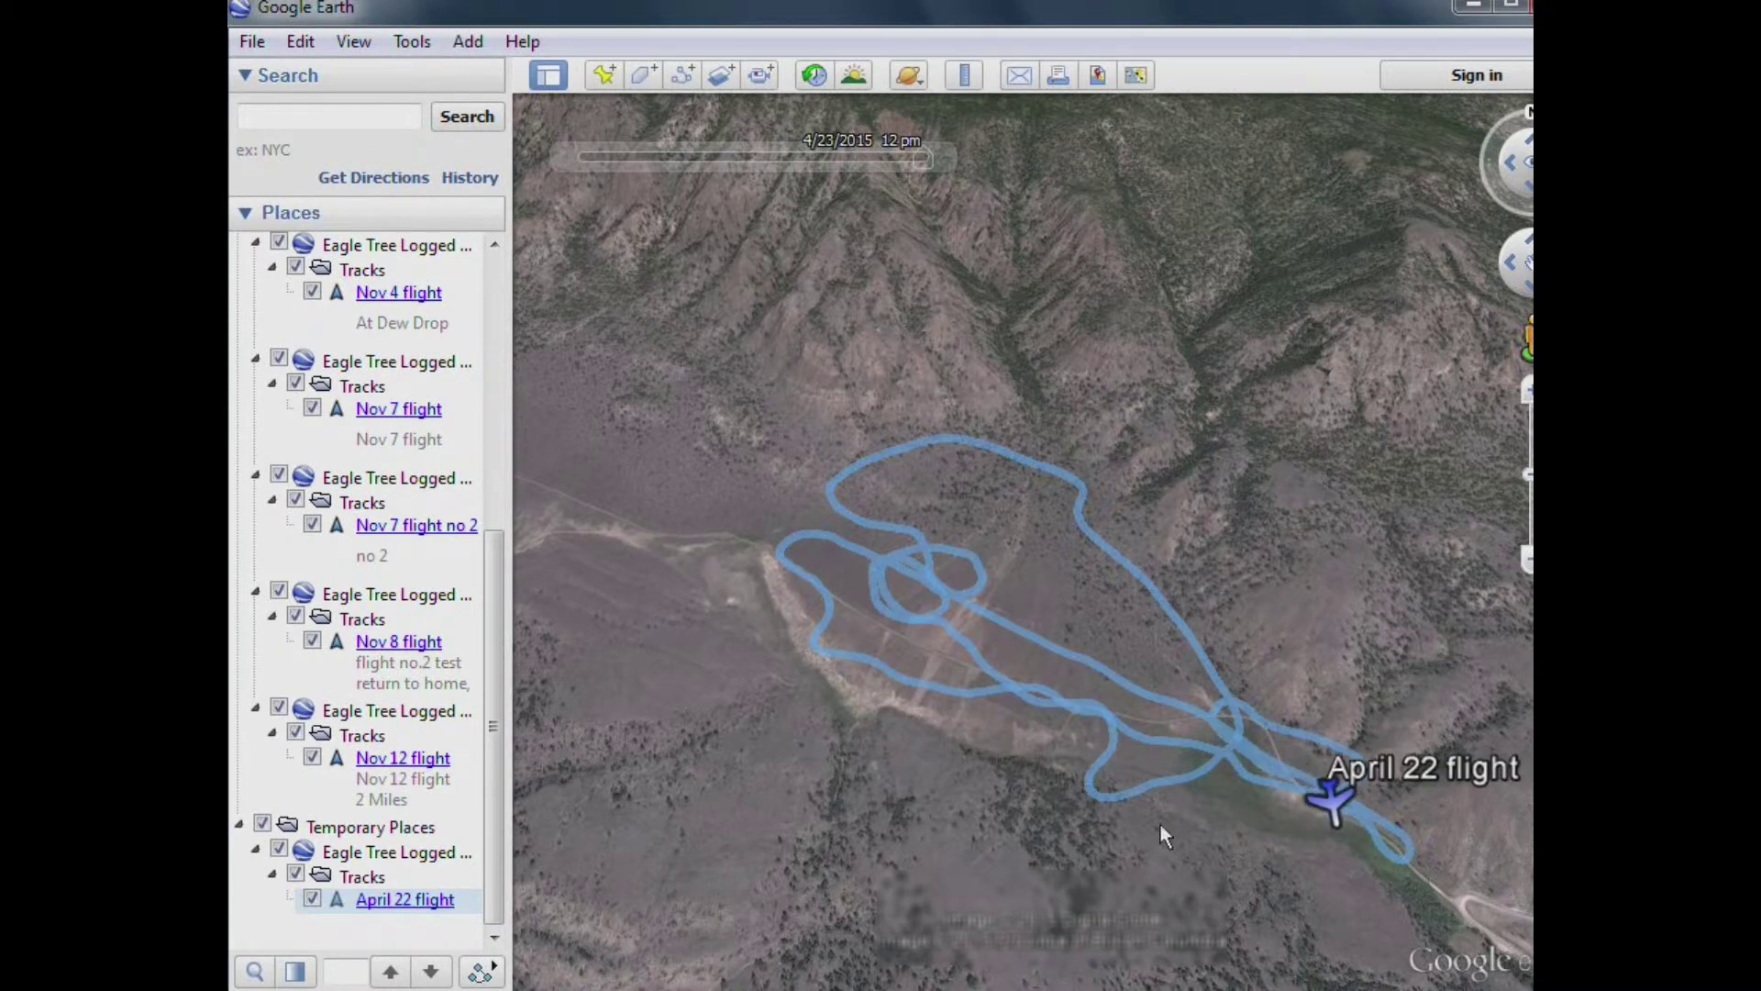
- Play the tour of the April 22 flight track and show its elevation profile
click(480, 971)
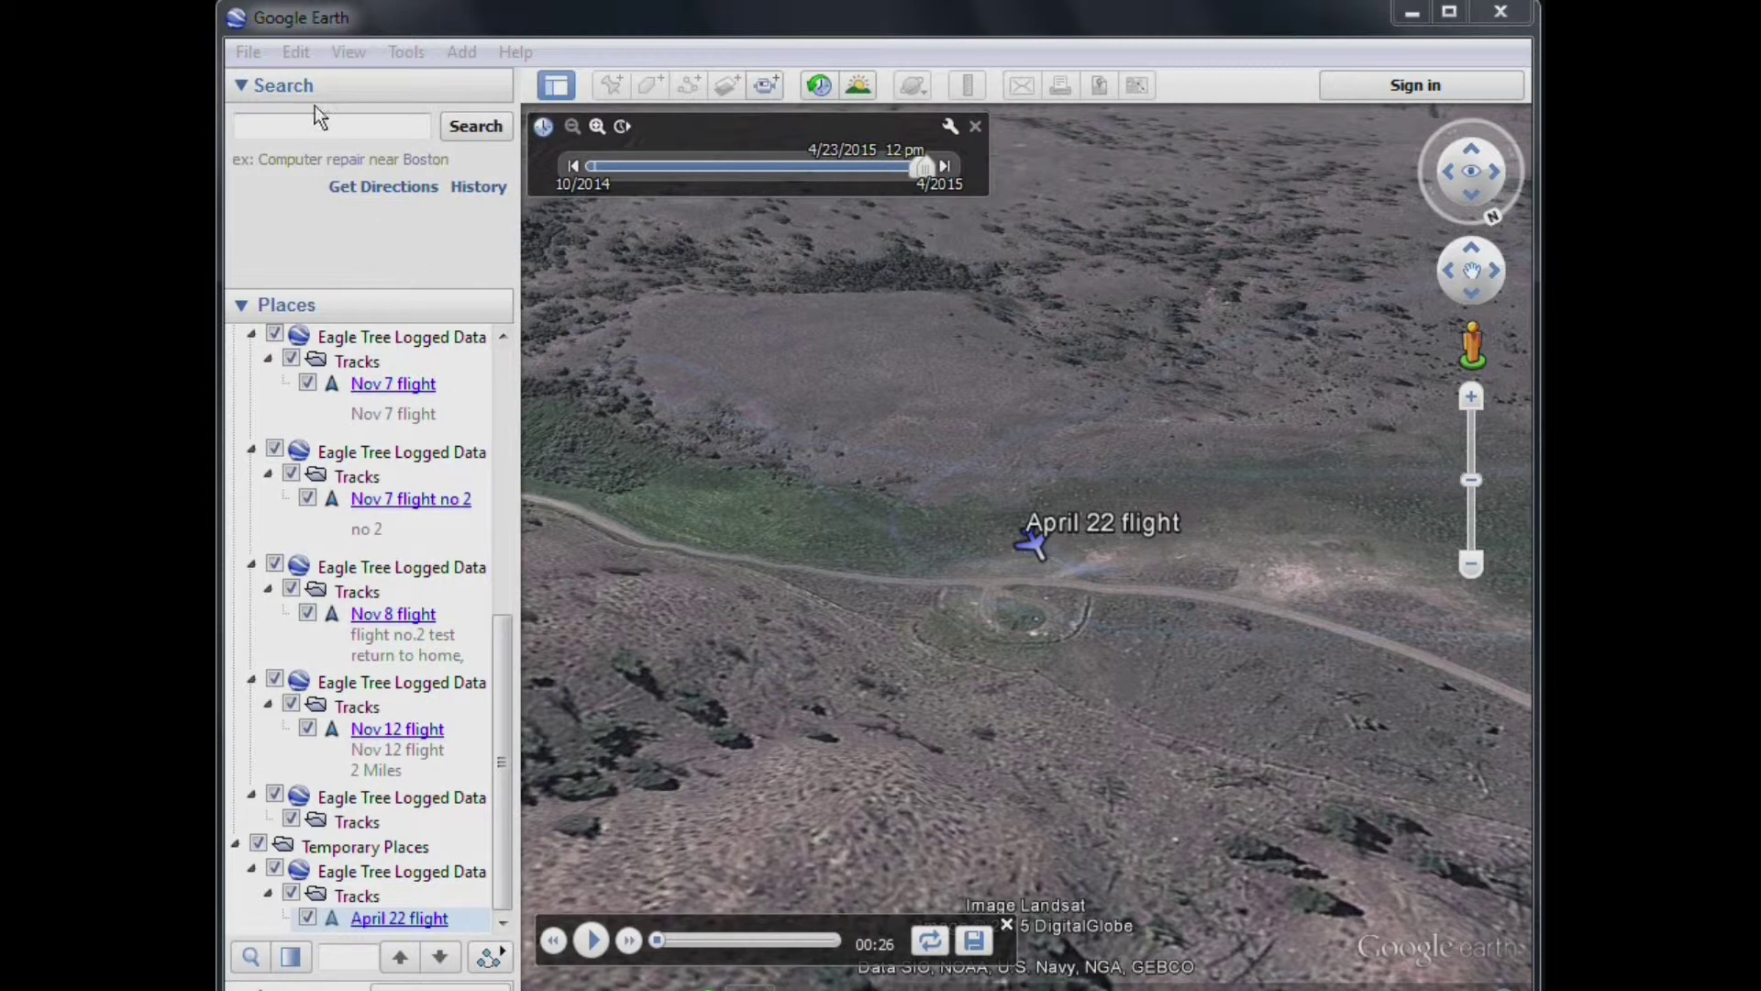
click(296, 53)
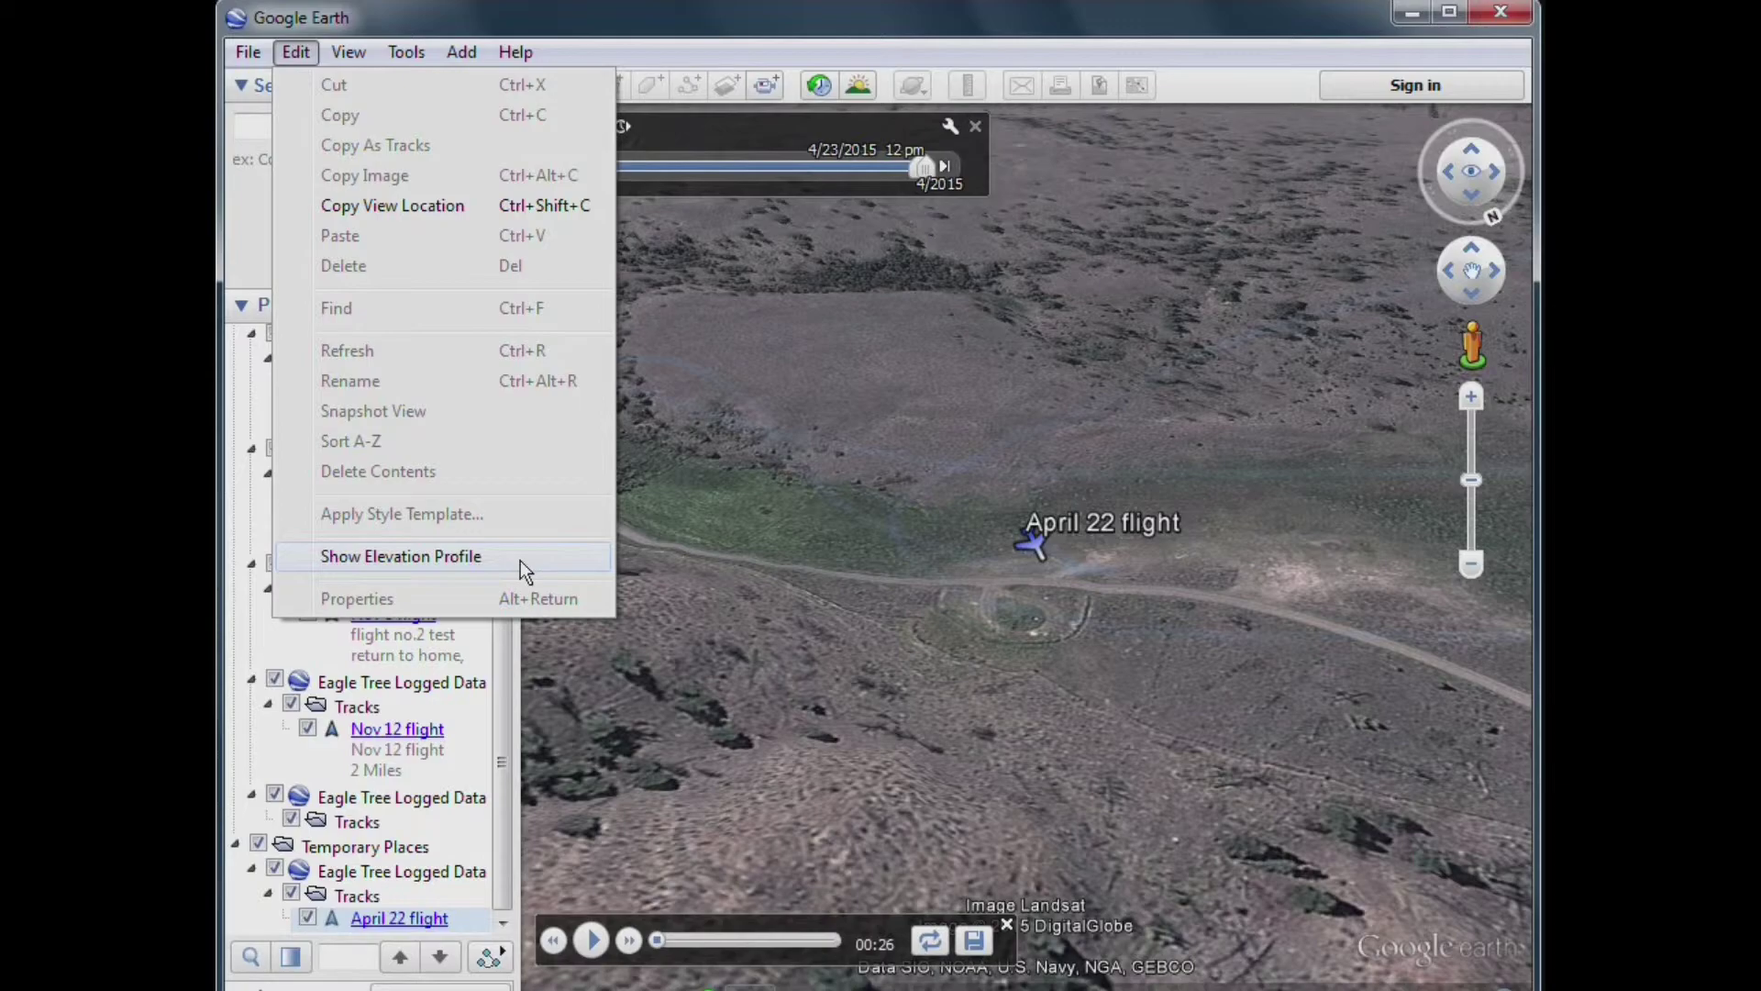
click(520, 560)
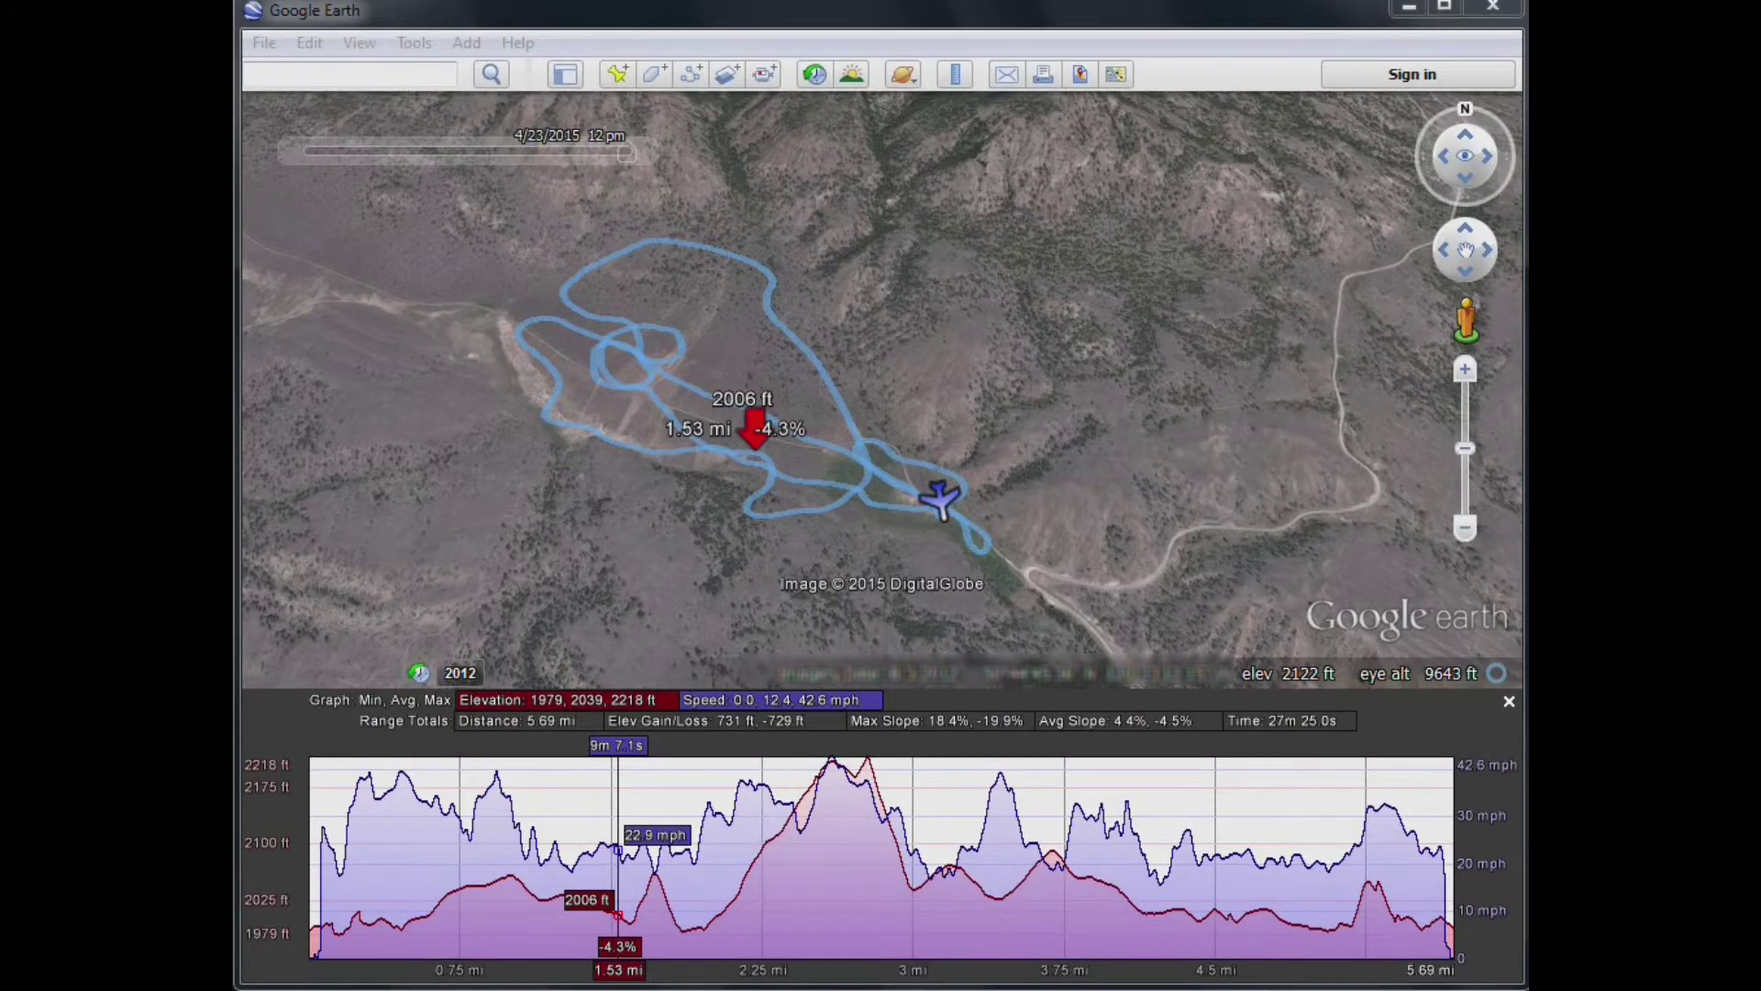